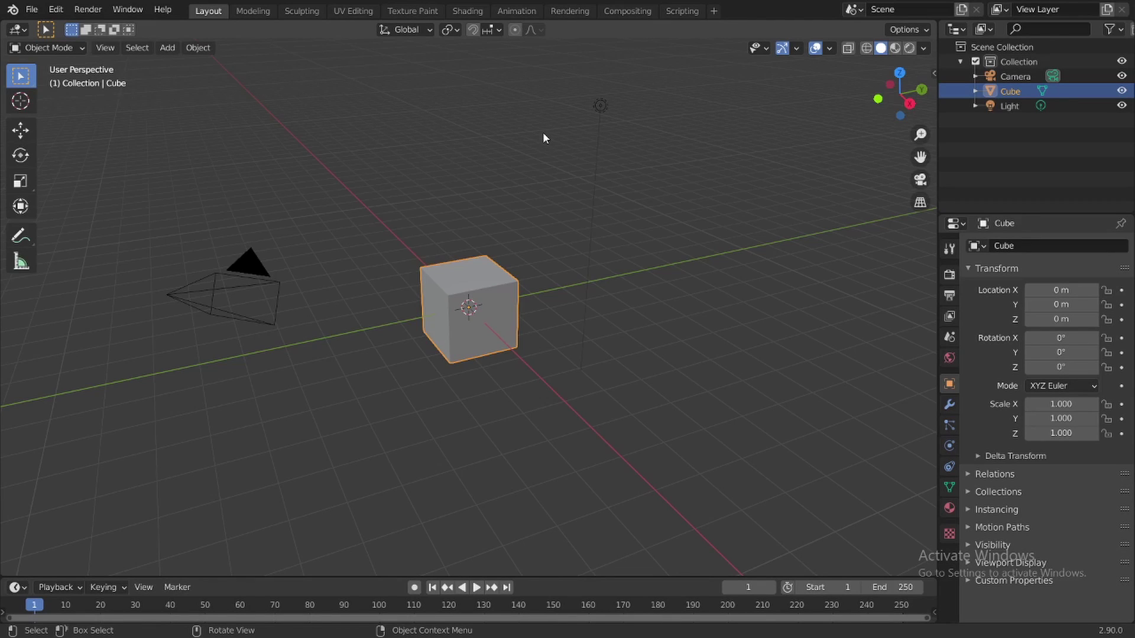
# Show the default Cube's Physics properties to list the physics types it can use
pyautogui.click(949, 445)
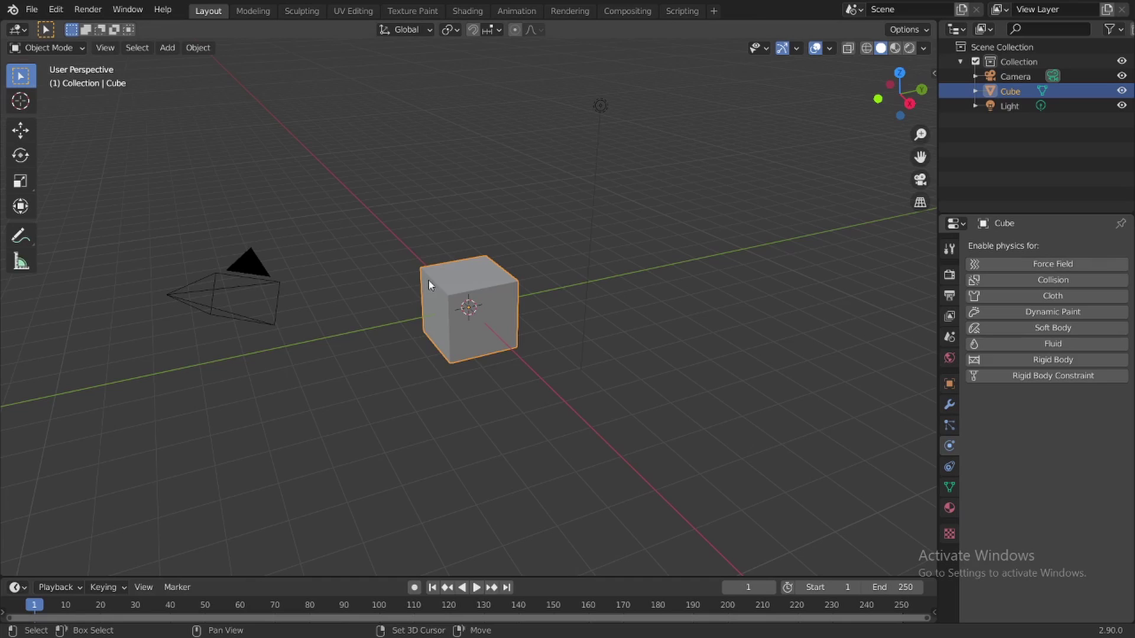
# Add a Wind force field, move it above the cube, then select the cube
pyautogui.hotkey('shift', 'a')
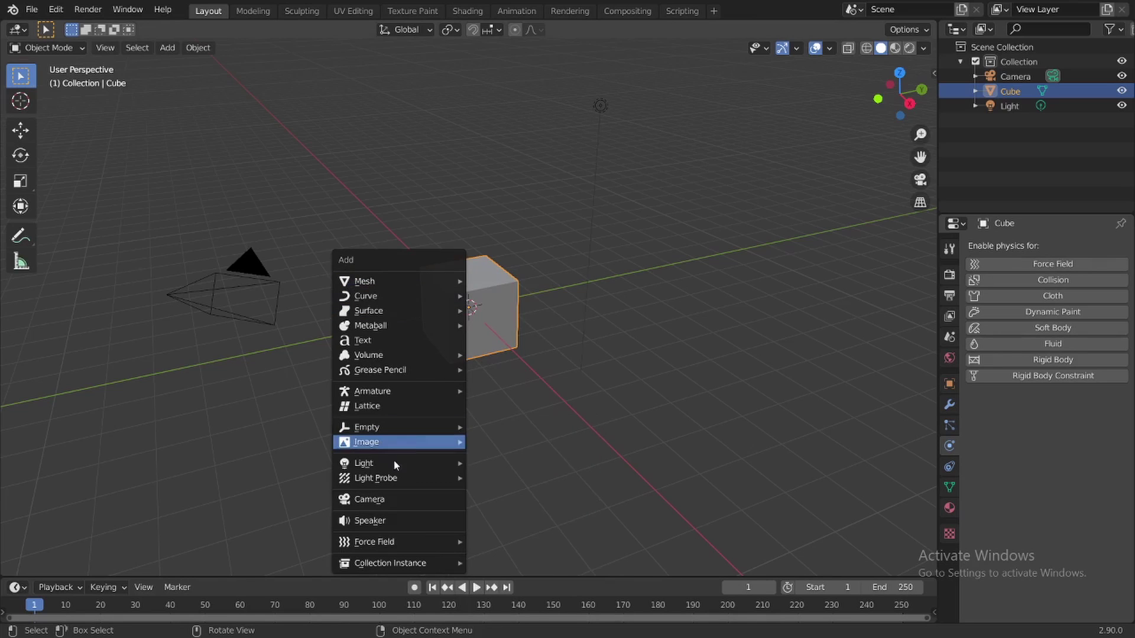
pyautogui.moveTo(387, 542)
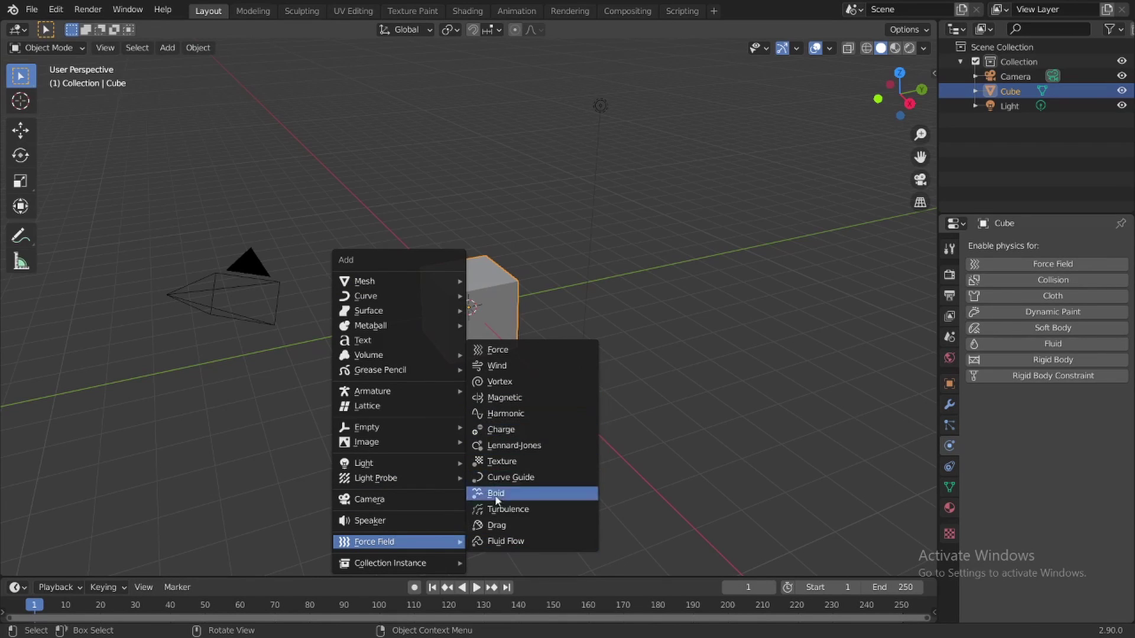
pyautogui.click(500, 367)
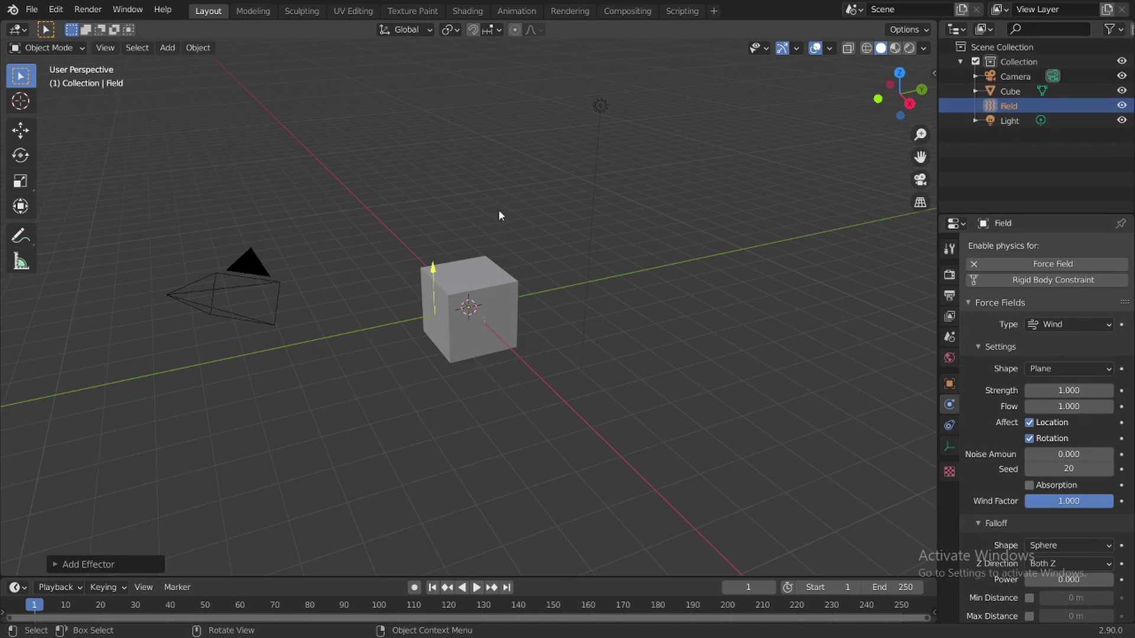
pyautogui.press('g')
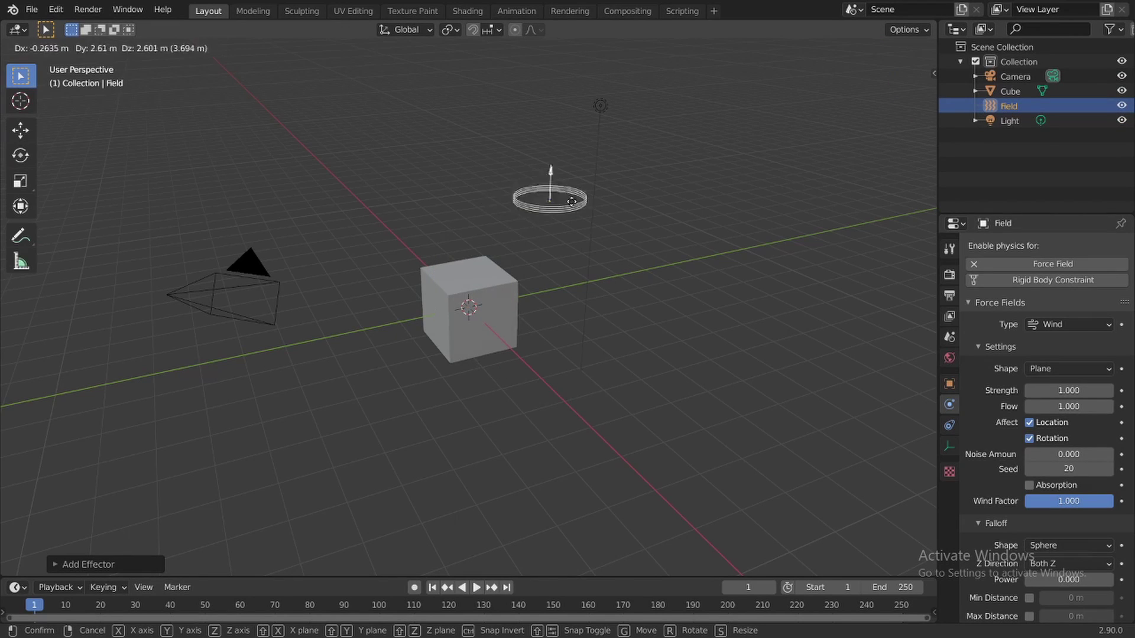
pyautogui.click(414, 177)
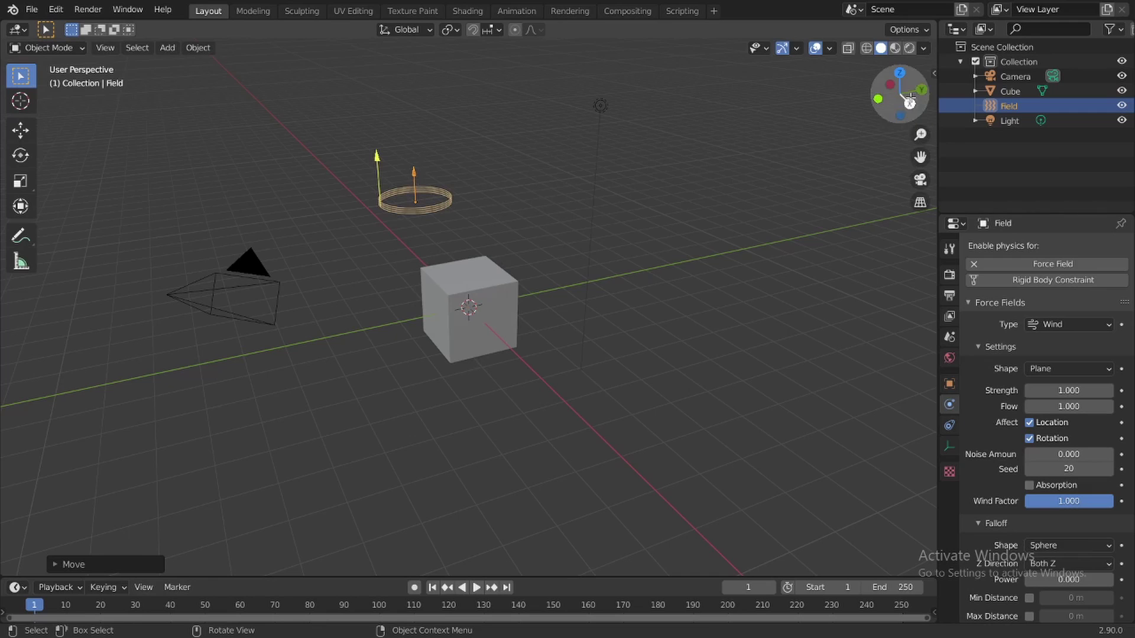
pyautogui.moveTo(899, 94); pyautogui.dragTo(922, 91)
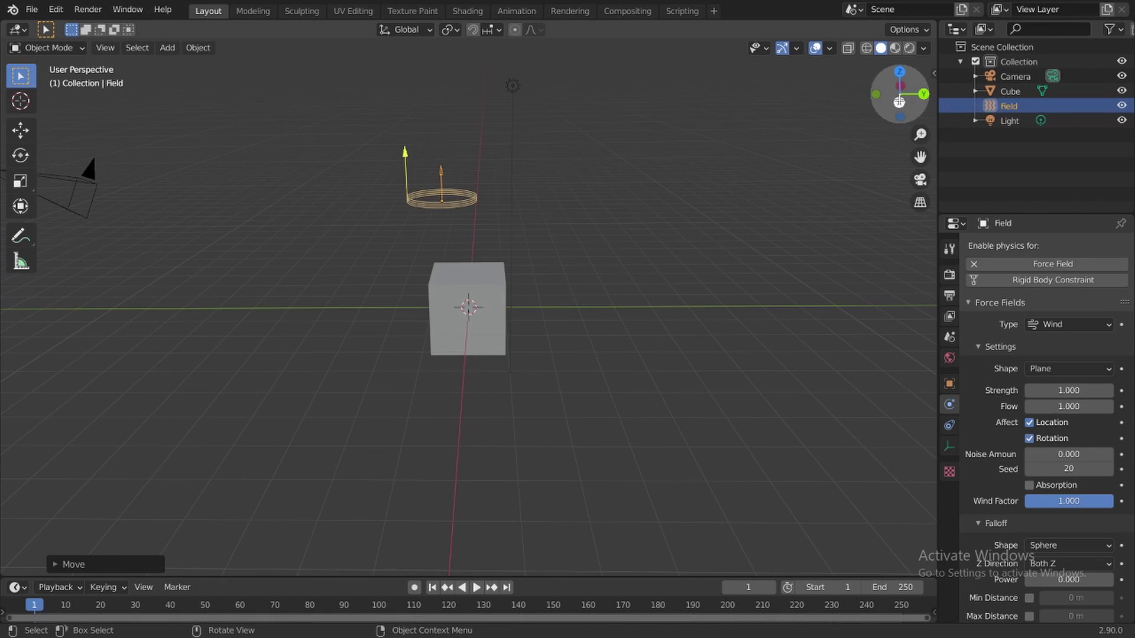
pyautogui.click(484, 286)
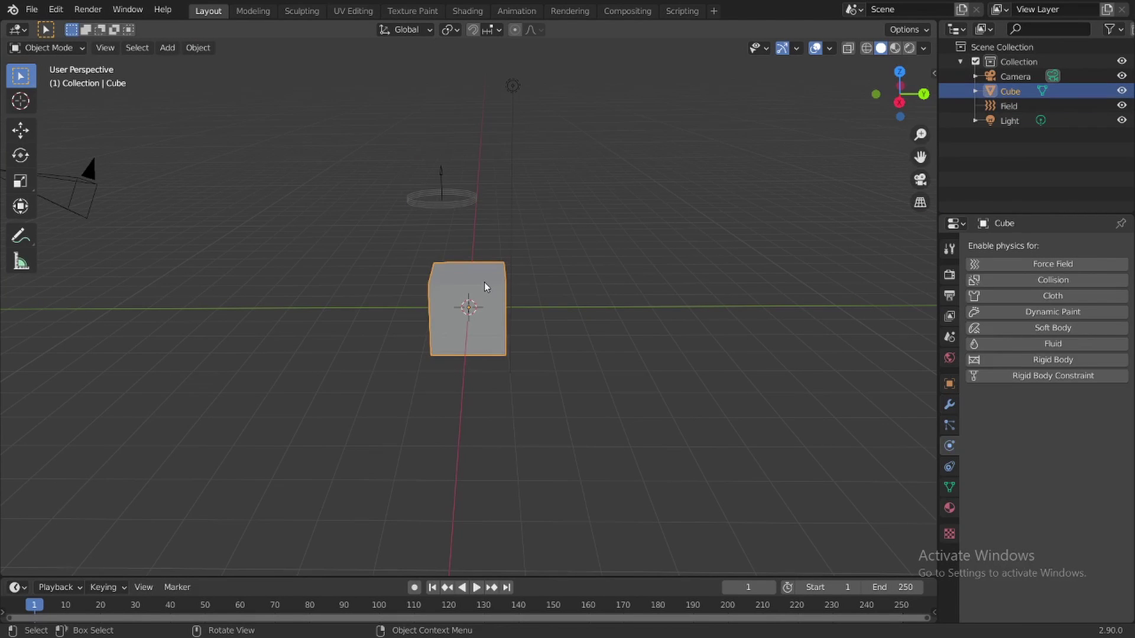
# Delete the cube and add a UV Sphere in its place with Shade Smooth
pyautogui.press('Delete')
pyautogui.hotkey('shift', 'a')
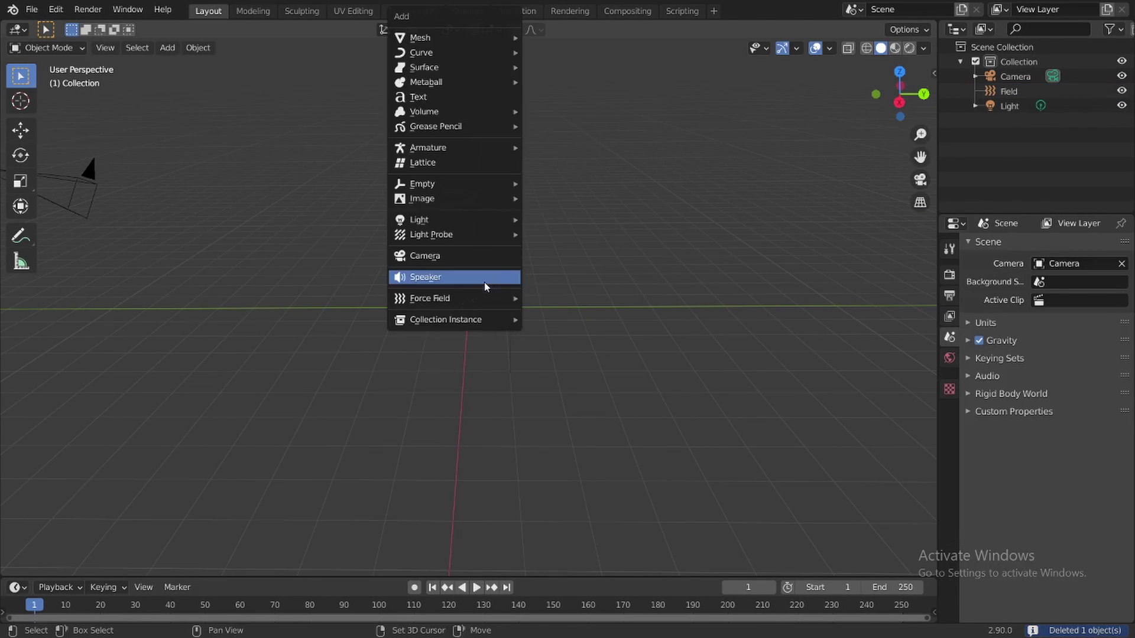
pyautogui.moveTo(448, 37)
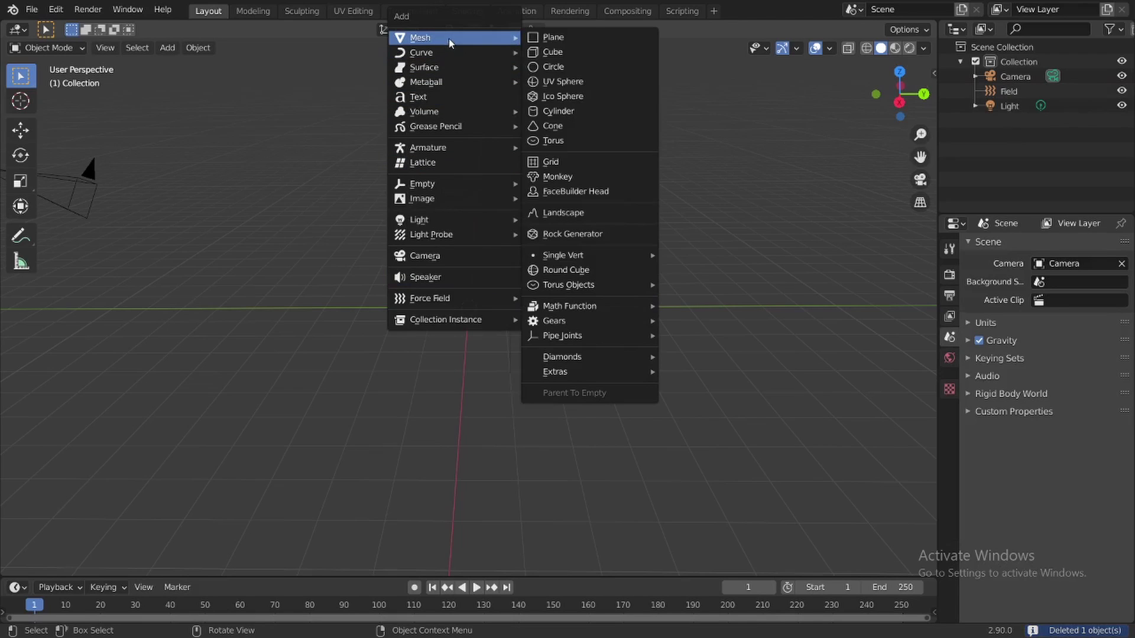
pyautogui.click(562, 81)
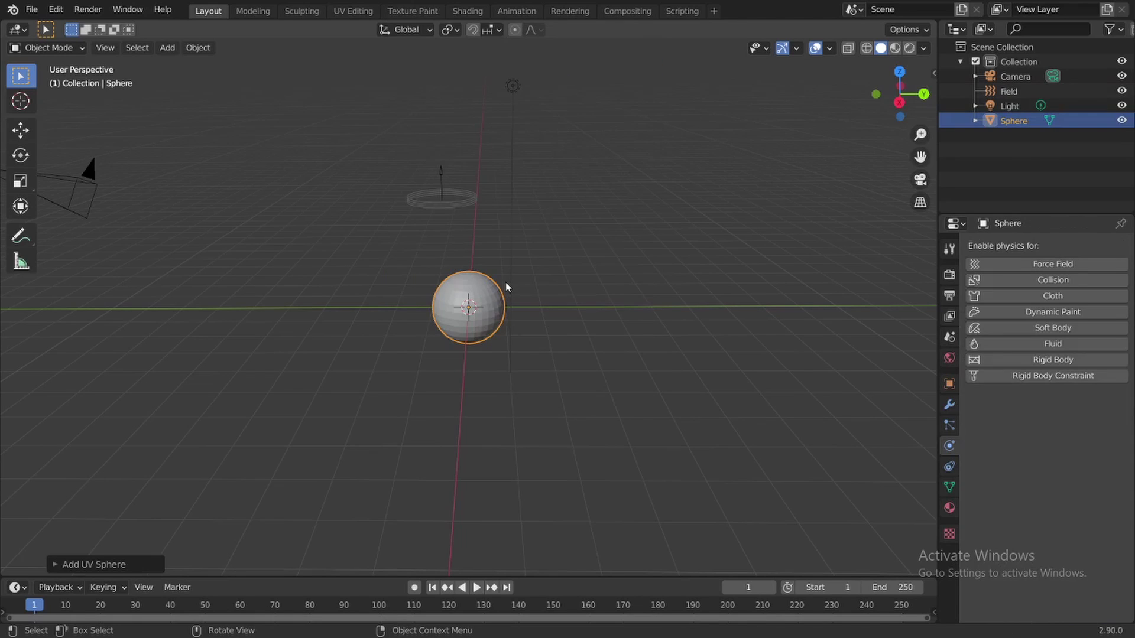
pyautogui.rightClick(494, 296)
pyautogui.click(495, 297)
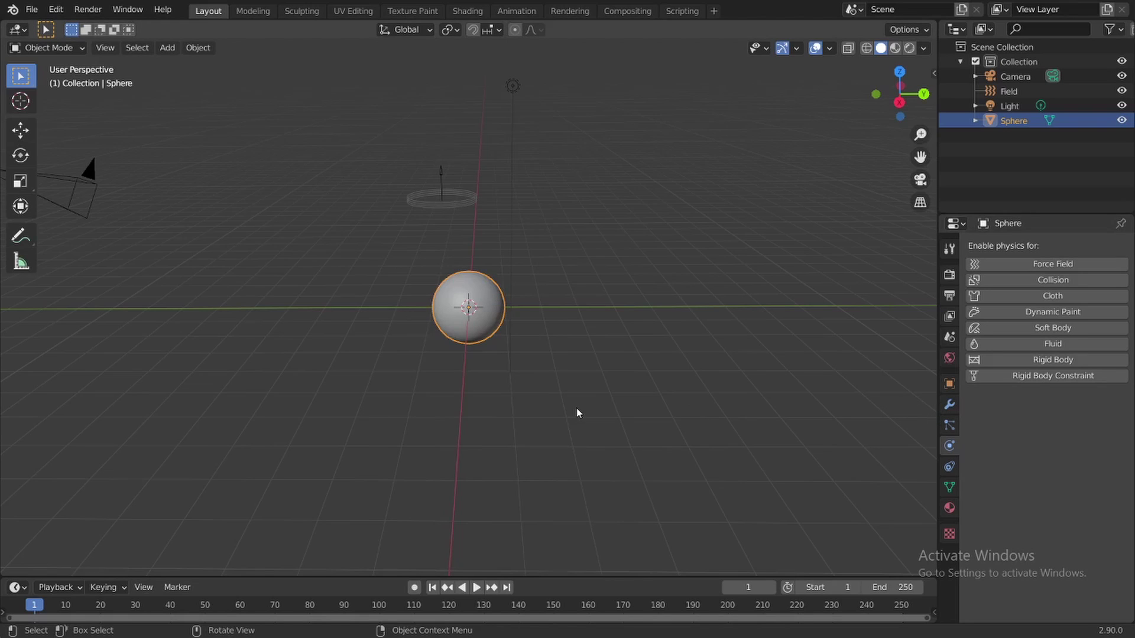
# Add a Subdivision Surface modifier (viewport 3, render 2) to the sphere and apply it
pyautogui.hotkey('ctrl', '2')
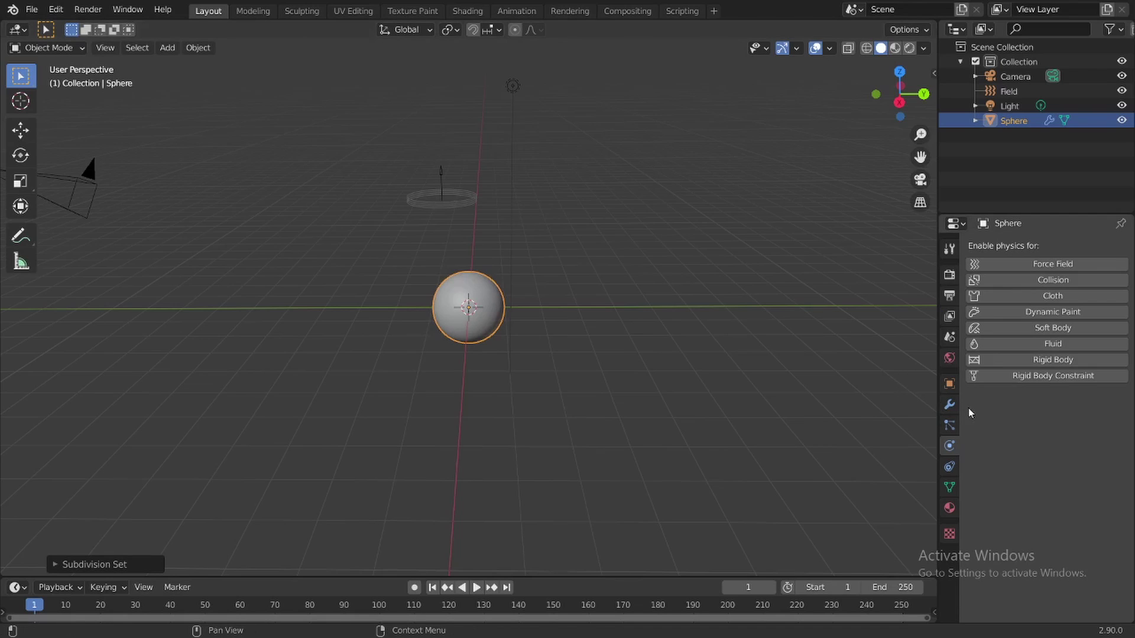
pyautogui.click(950, 405)
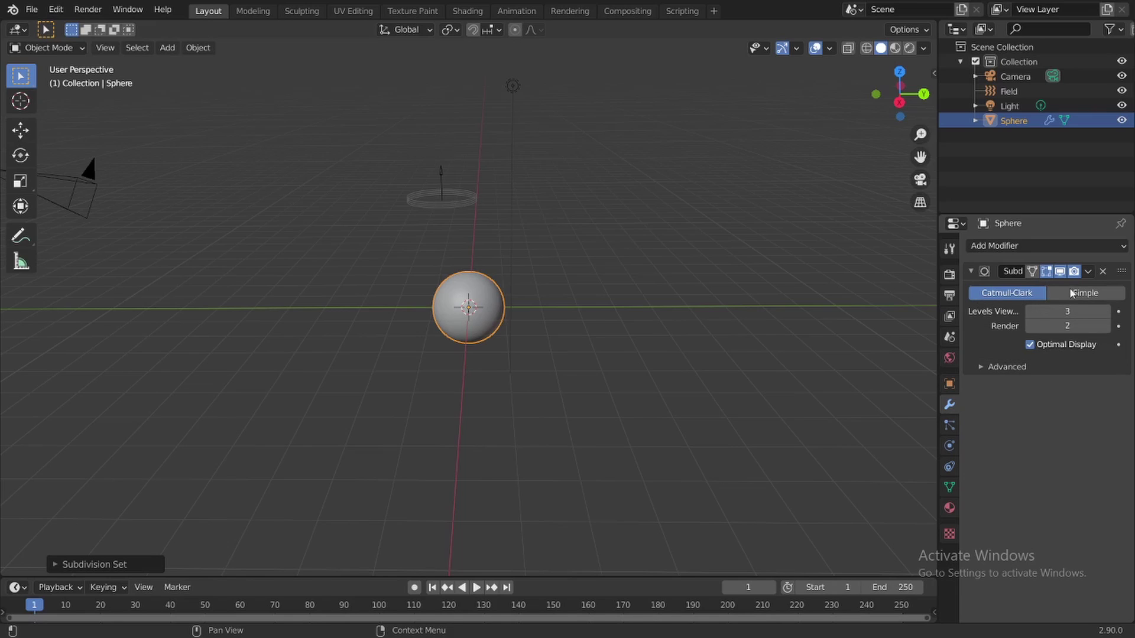
pyautogui.hotkey('ctrl', 'a')
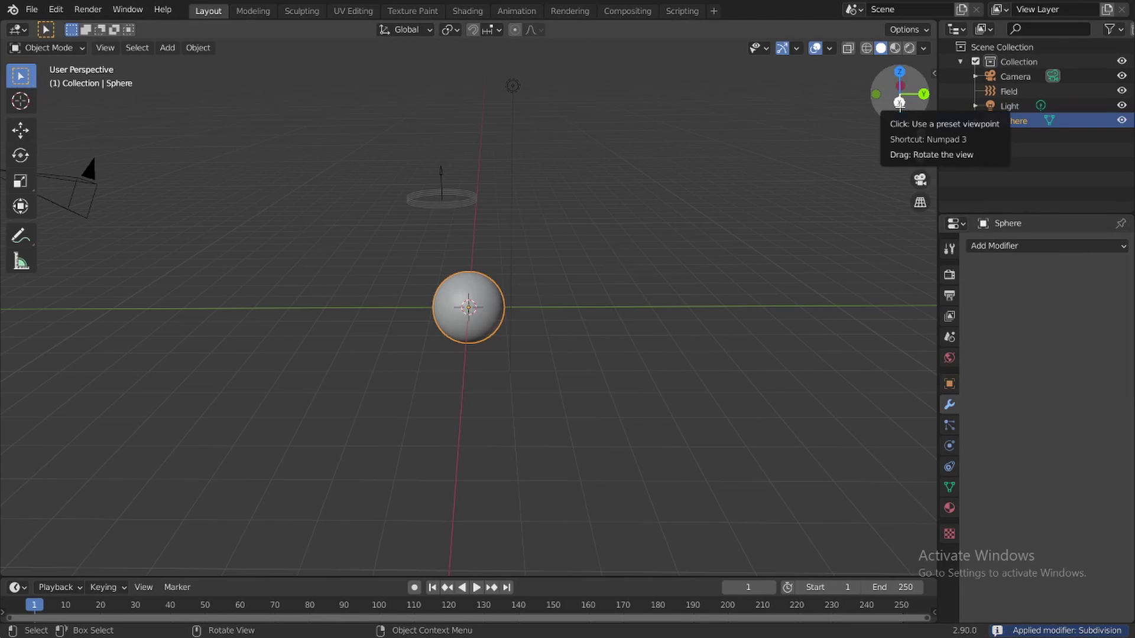
# Switch to Right view and add an Emitter particle system (1000 particles, lifetime 50) to the sphere
pyautogui.click(898, 104)
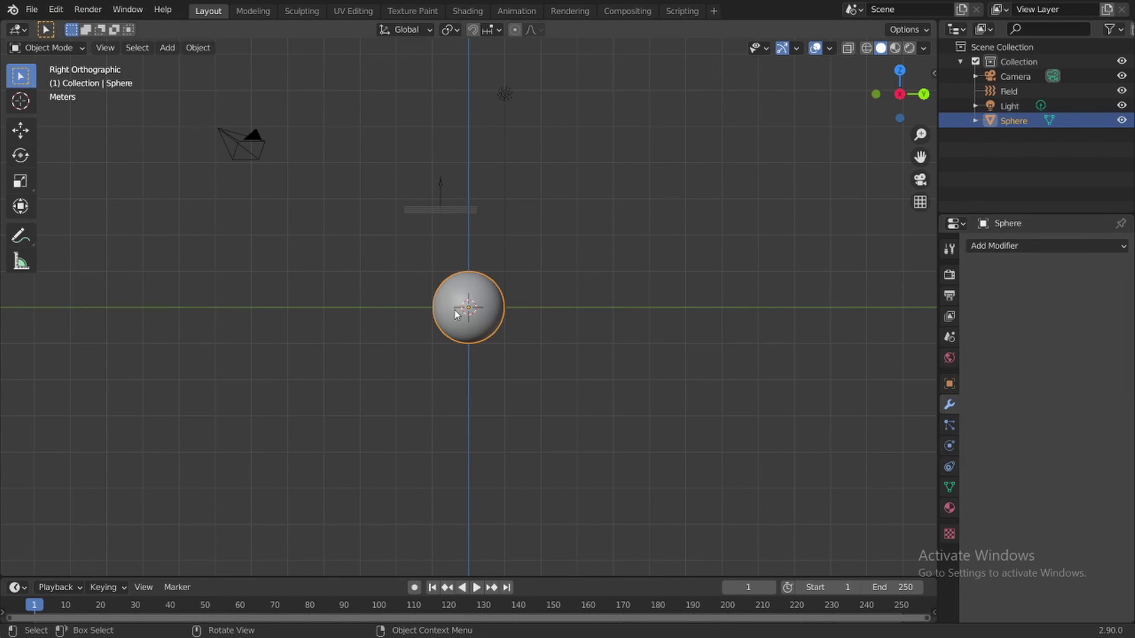
pyautogui.click(949, 427)
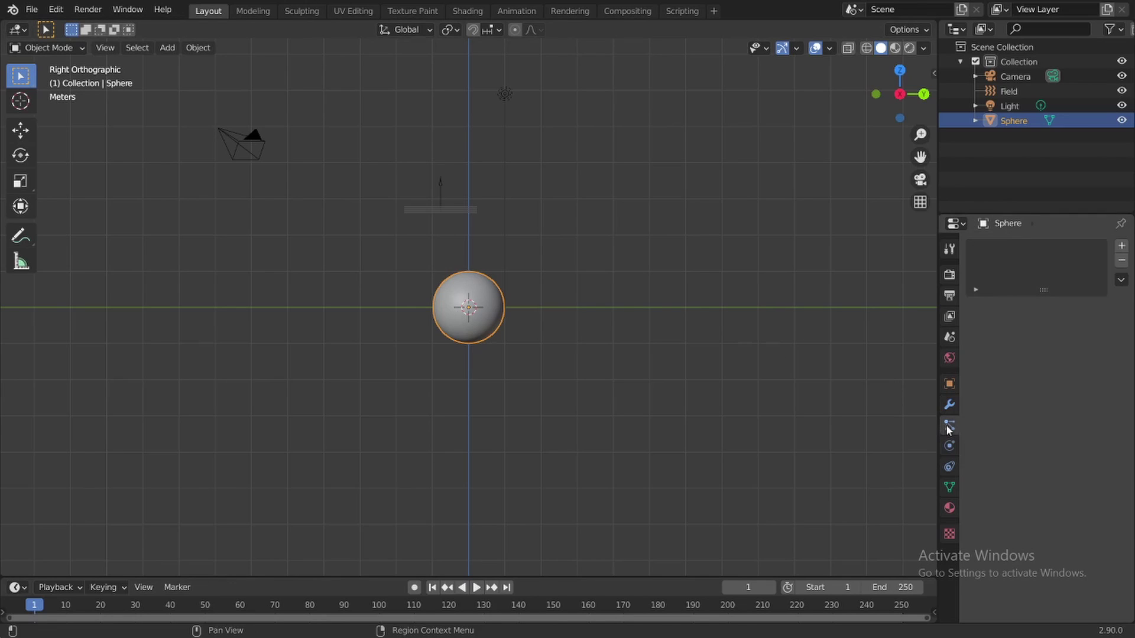
pyautogui.click(1122, 247)
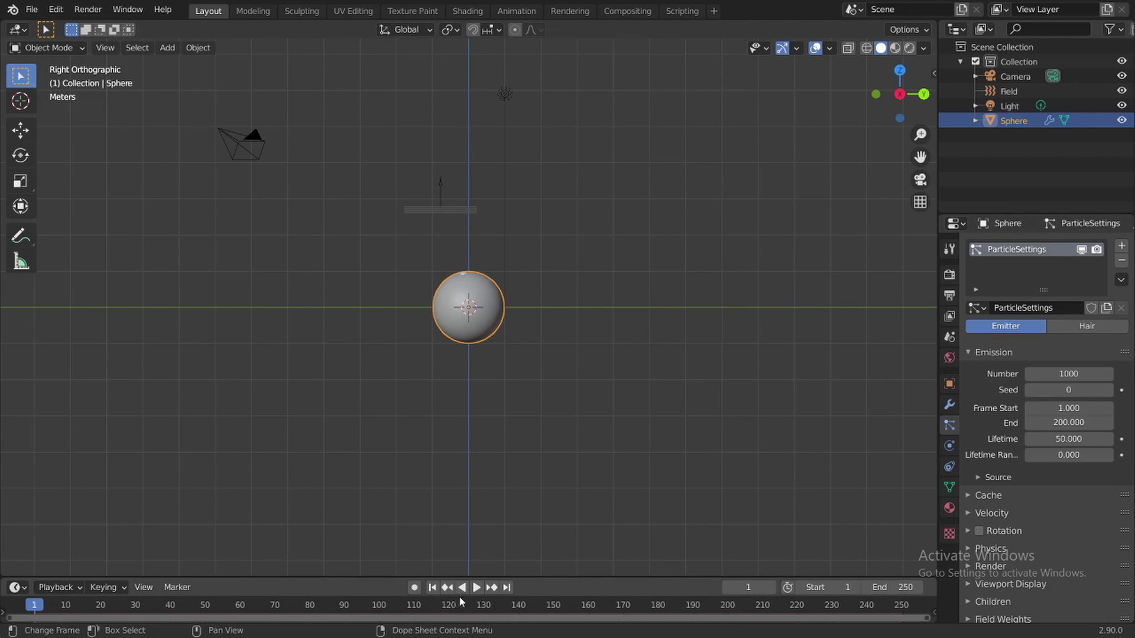
# Play the animation to preview the particles, then stop and return to frame 1
pyautogui.click(478, 587)
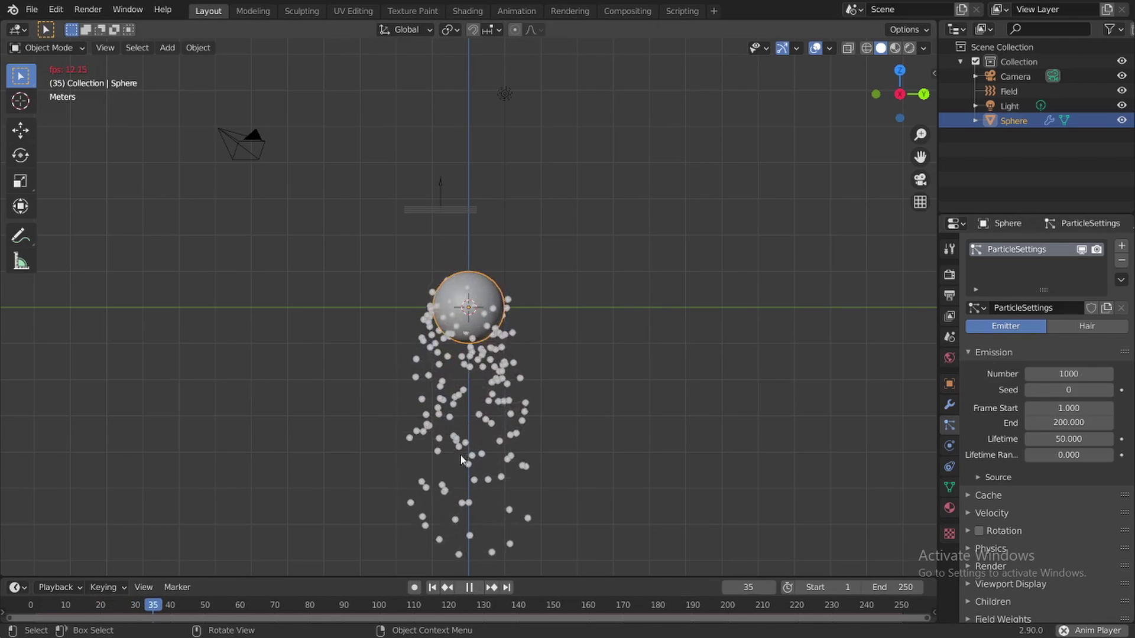
pyautogui.click(469, 587)
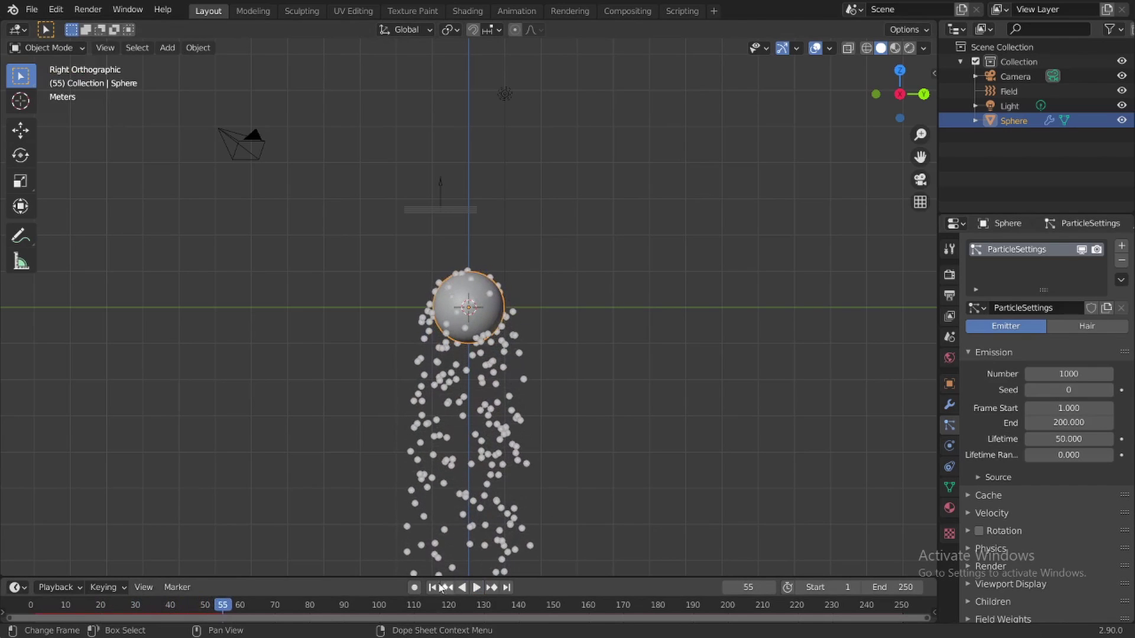
pyautogui.click(434, 588)
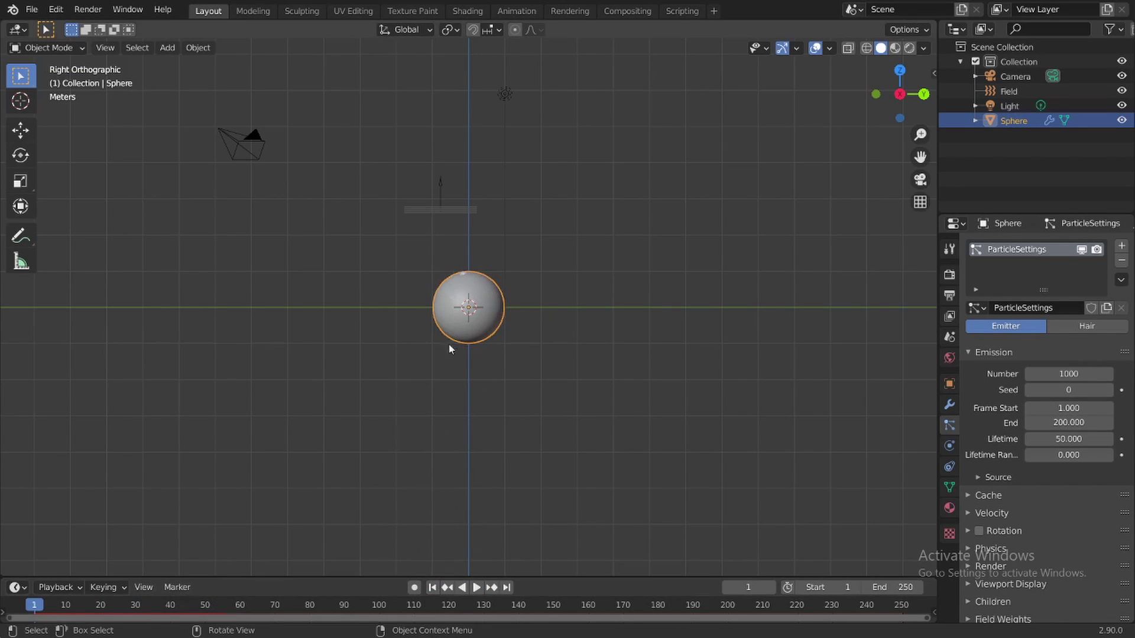
# Move the Wind field down along Z to sit below the sphere
pyautogui.click(446, 209)
pyautogui.press('g')
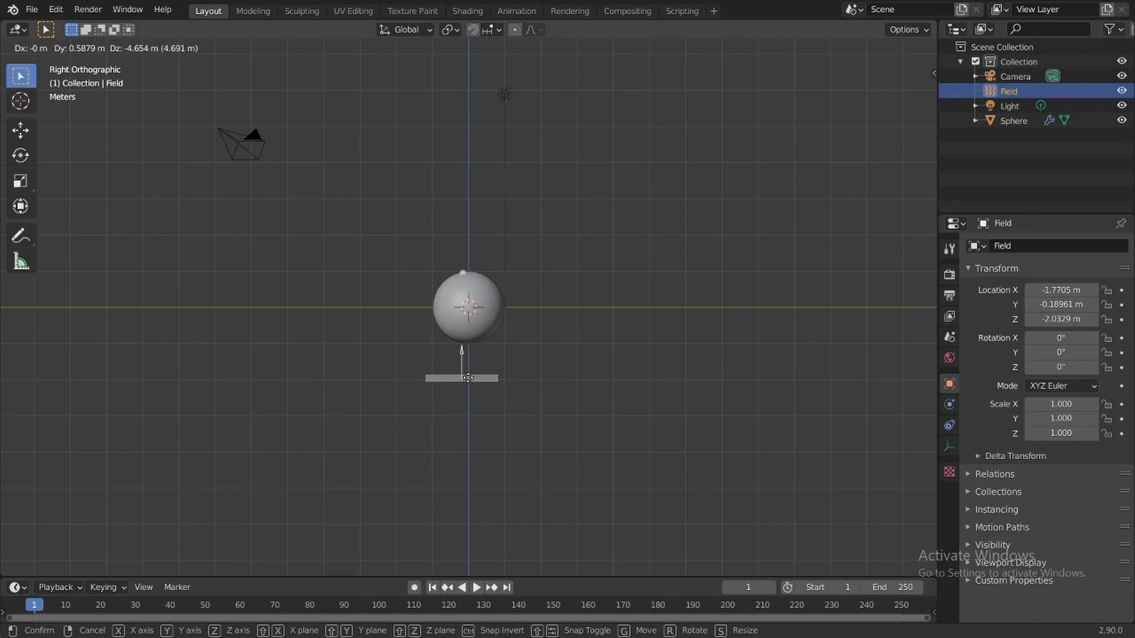
pyautogui.press('z')
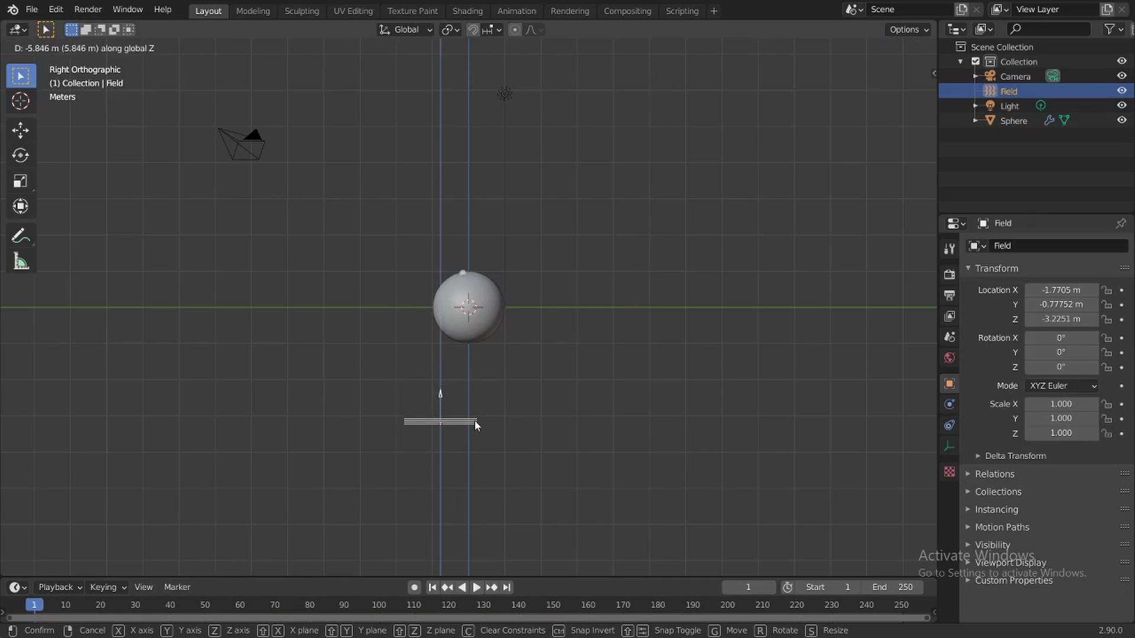
pyautogui.click(474, 420)
# Slide the Wind field along Y to centre it beneath the sphere, then start playback
pyautogui.press('g')
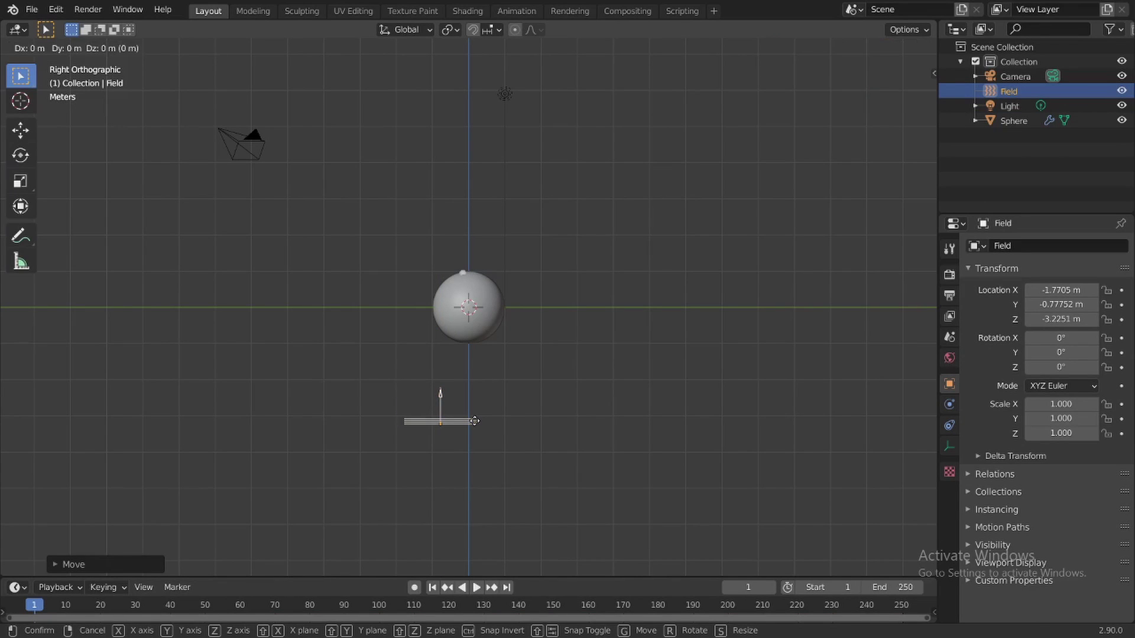
pyautogui.press('y')
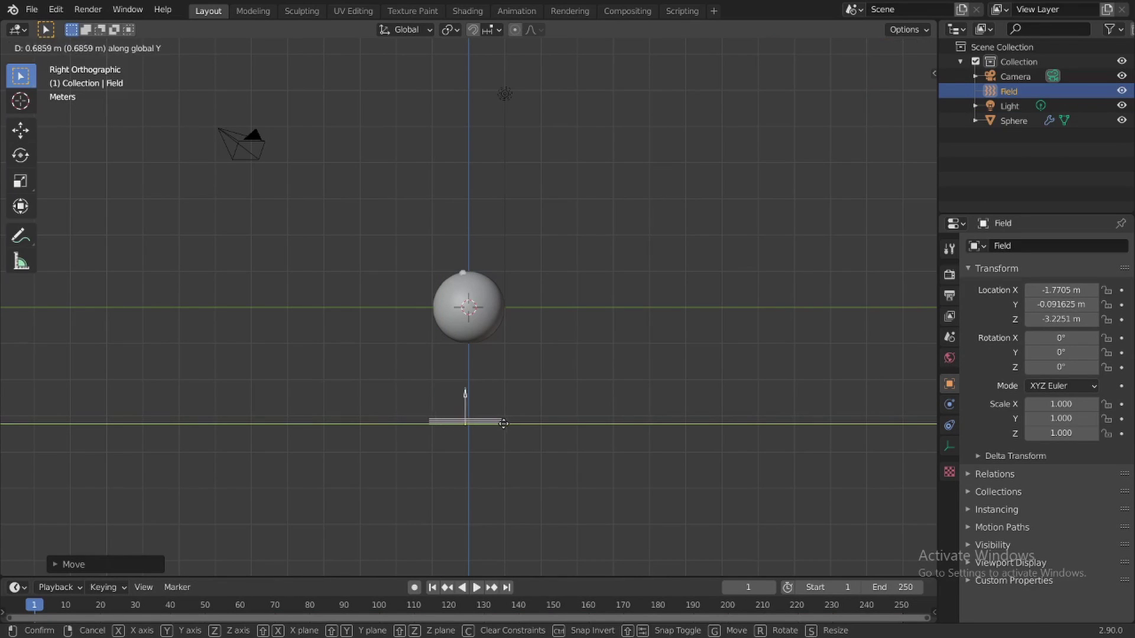
pyautogui.click(502, 428)
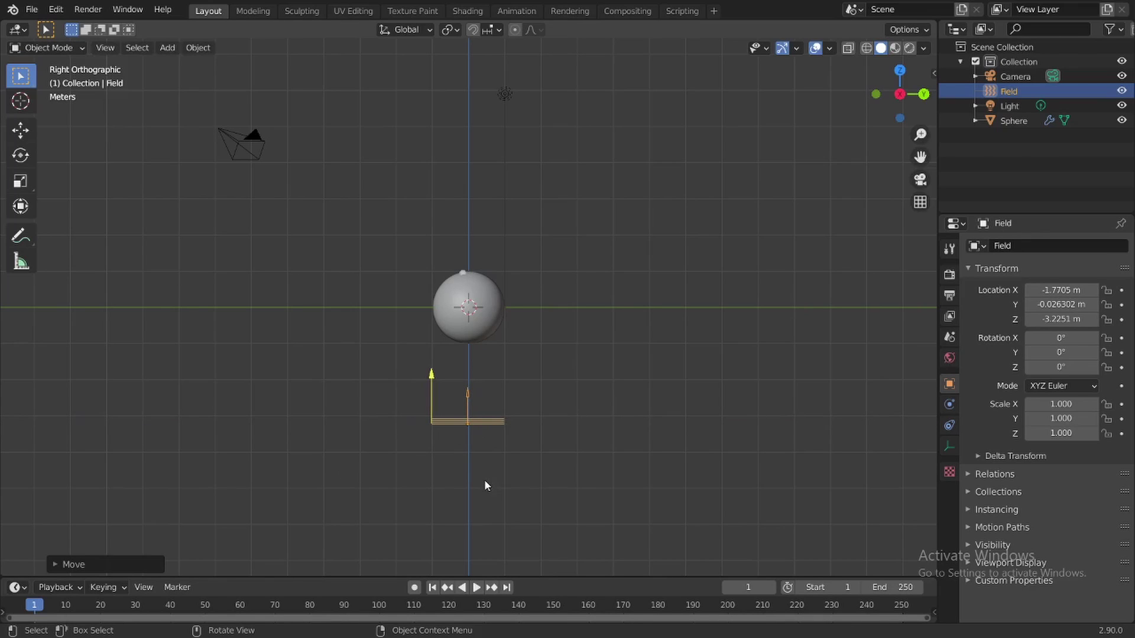
pyautogui.click(477, 587)
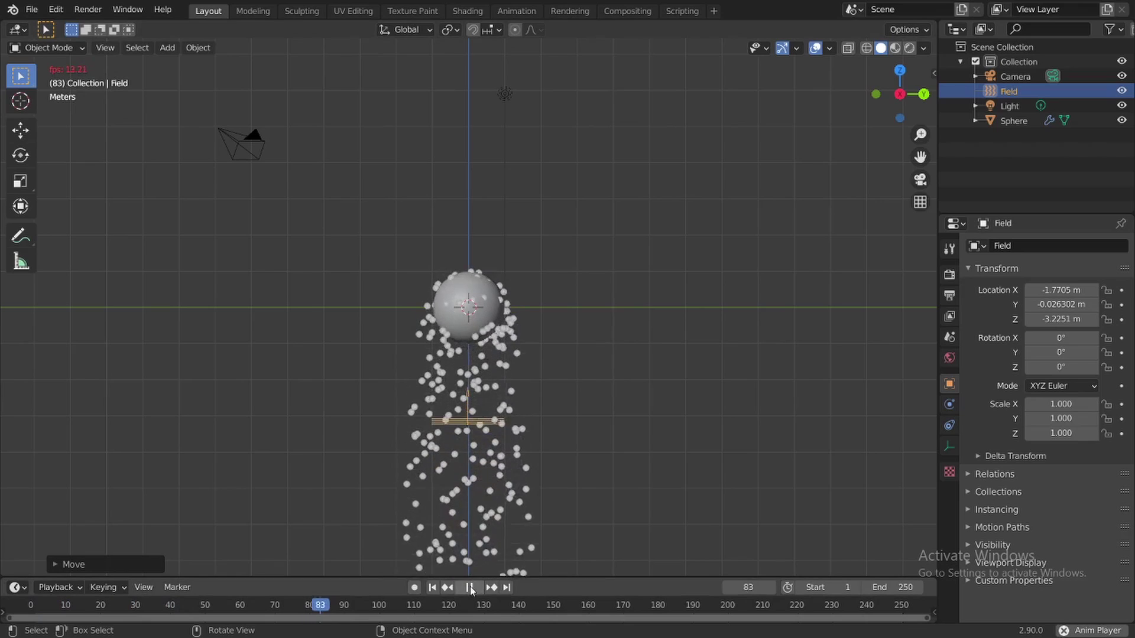
# Stop playback, rewind to frame 0, and show the Field's Single Arrow empty display settings
pyautogui.press('space')
pyautogui.moveTo(337, 605); pyautogui.dragTo(24, 606)
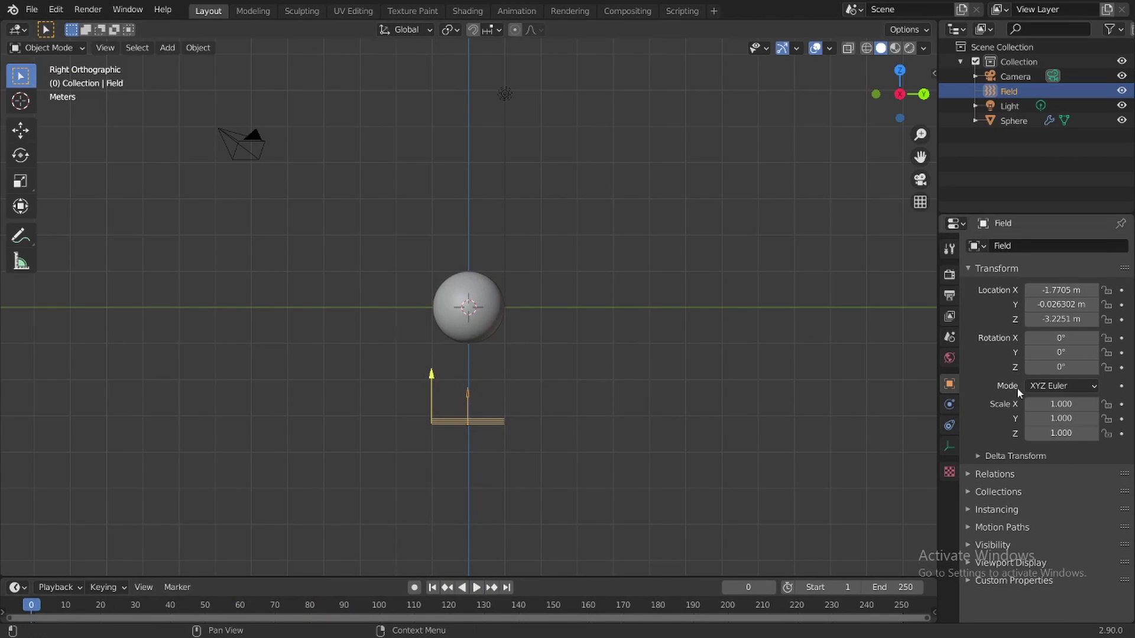
pyautogui.click(942, 447)
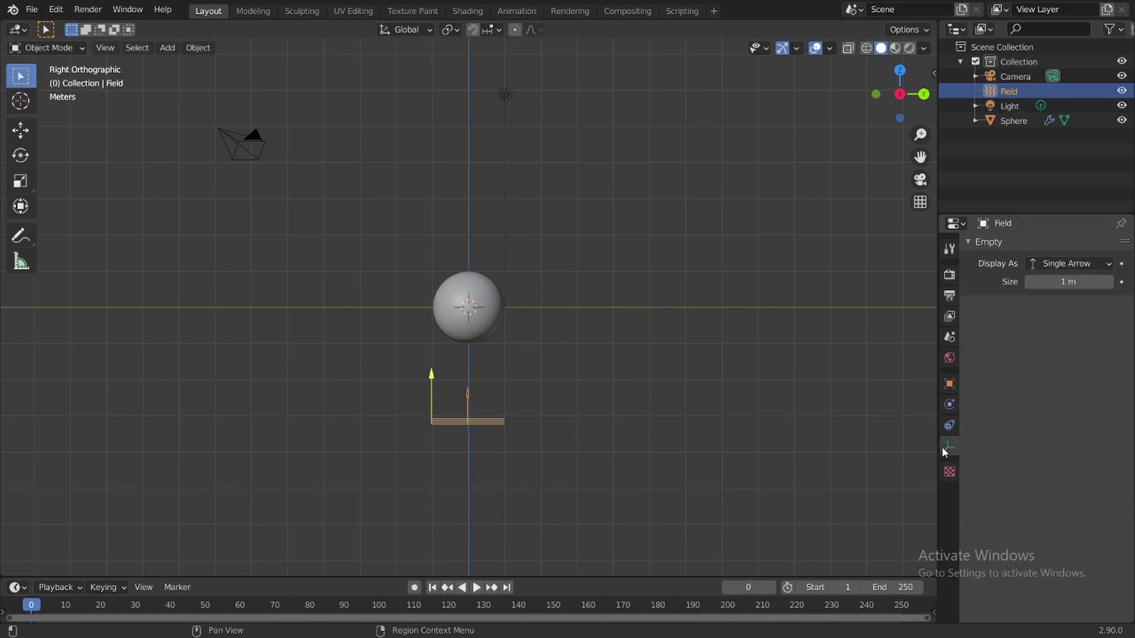
# Set the Wind force field's Strength to 50
pyautogui.click(949, 384)
pyautogui.click(949, 403)
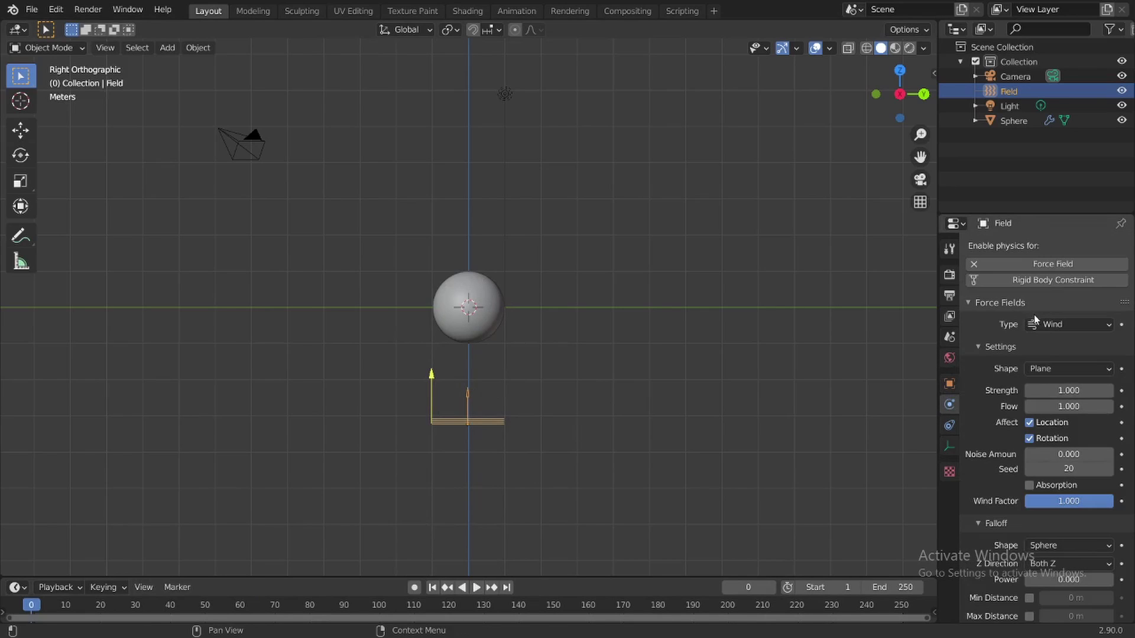
pyautogui.click(1070, 393)
pyautogui.press('BackSpace')
pyautogui.write('50')
pyautogui.press('Return')
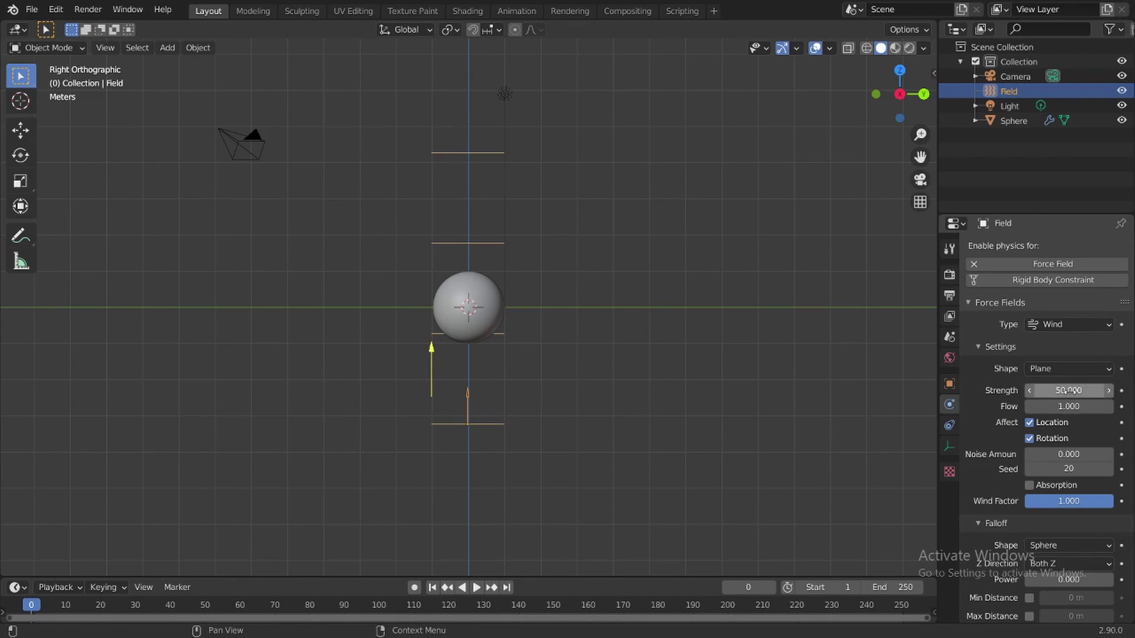
# Play the simulation to see particles blown upward, then change Strength to 20
pyautogui.click(477, 587)
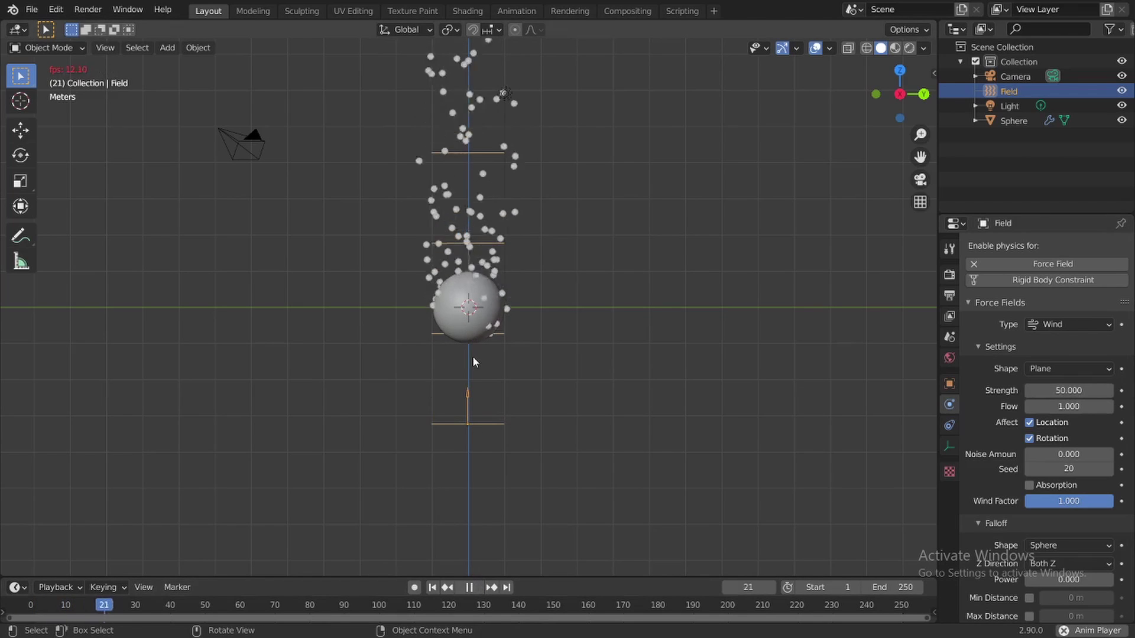
pyautogui.click(469, 587)
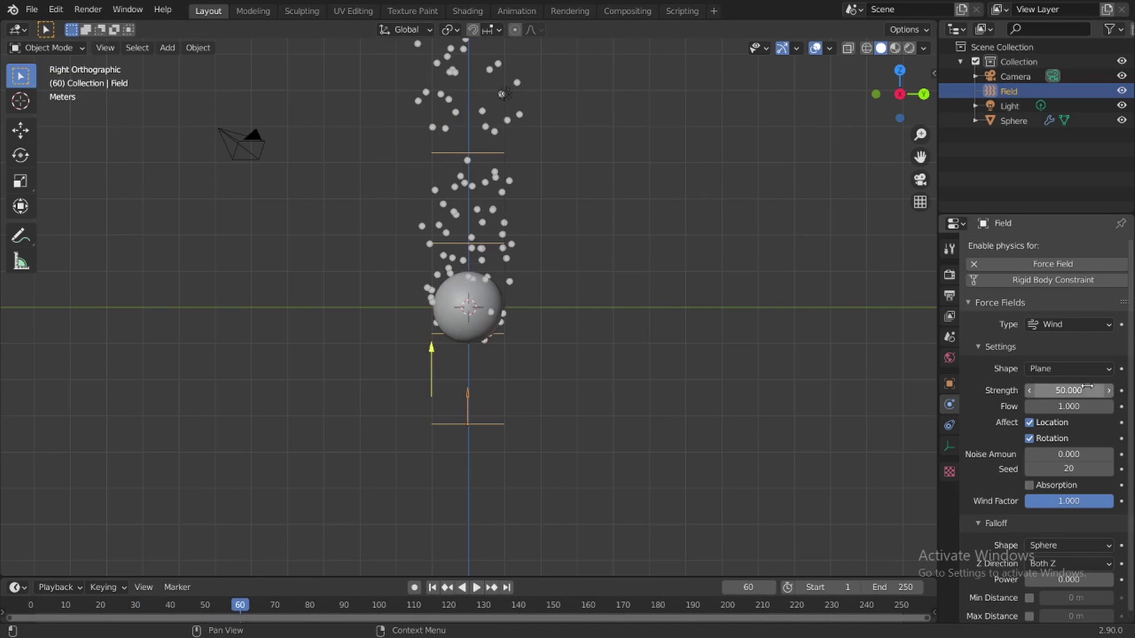
pyautogui.click(1087, 389)
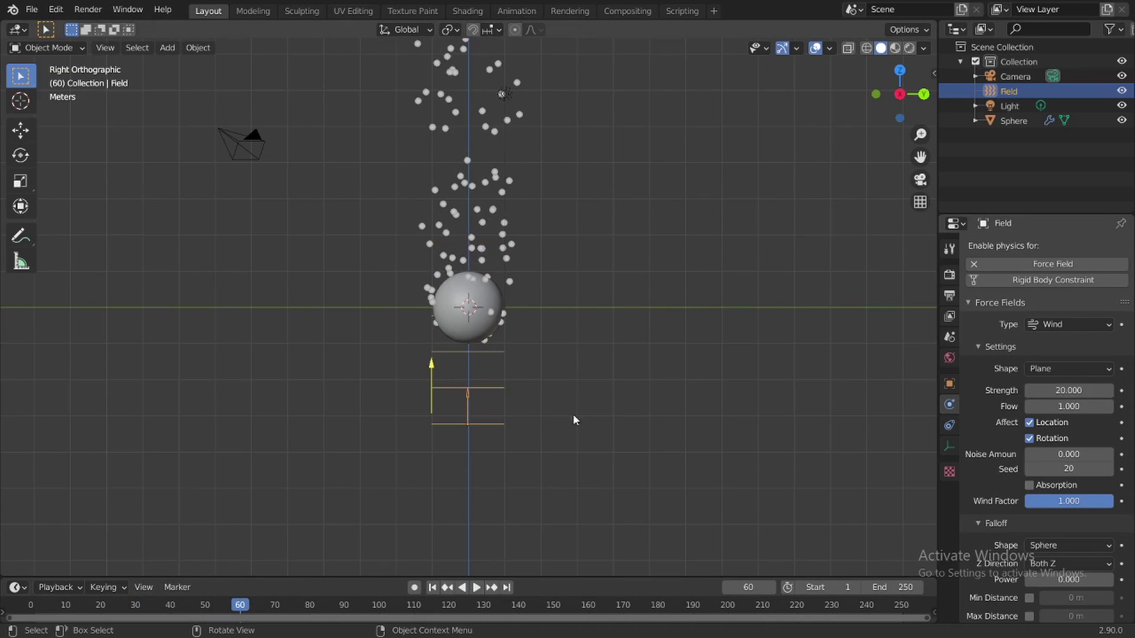
# Replay the simulation from the start at strength 20, stopping at frame 114
pyautogui.click(433, 588)
pyautogui.click(476, 588)
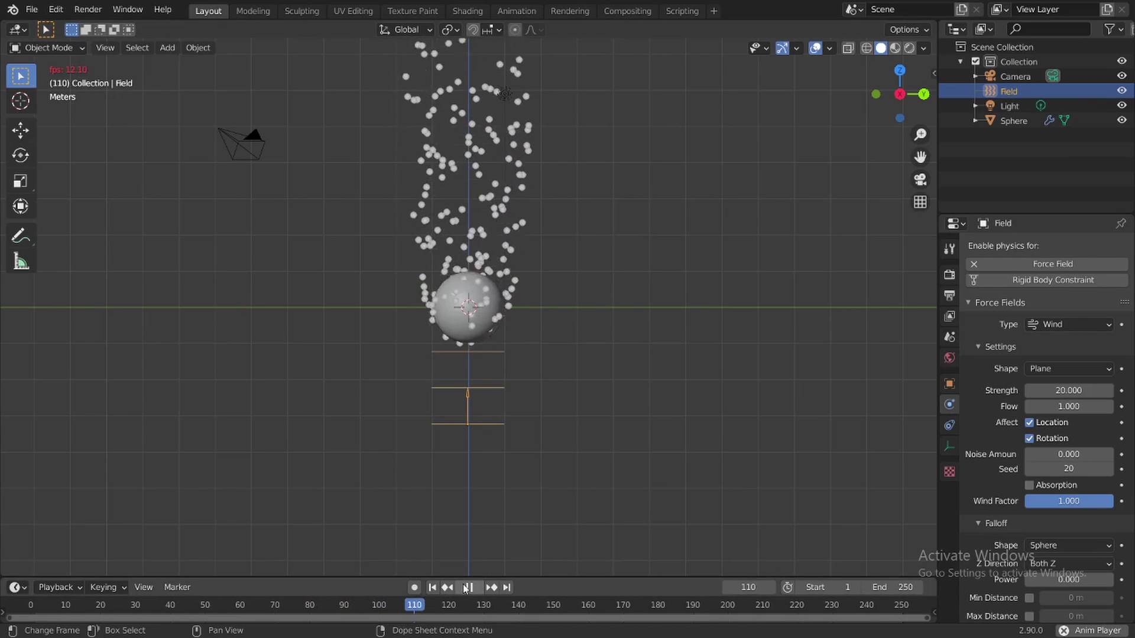
pyautogui.press('space')
# Switch the field type to Force and replay the simulation from the start
pyautogui.click(1044, 329)
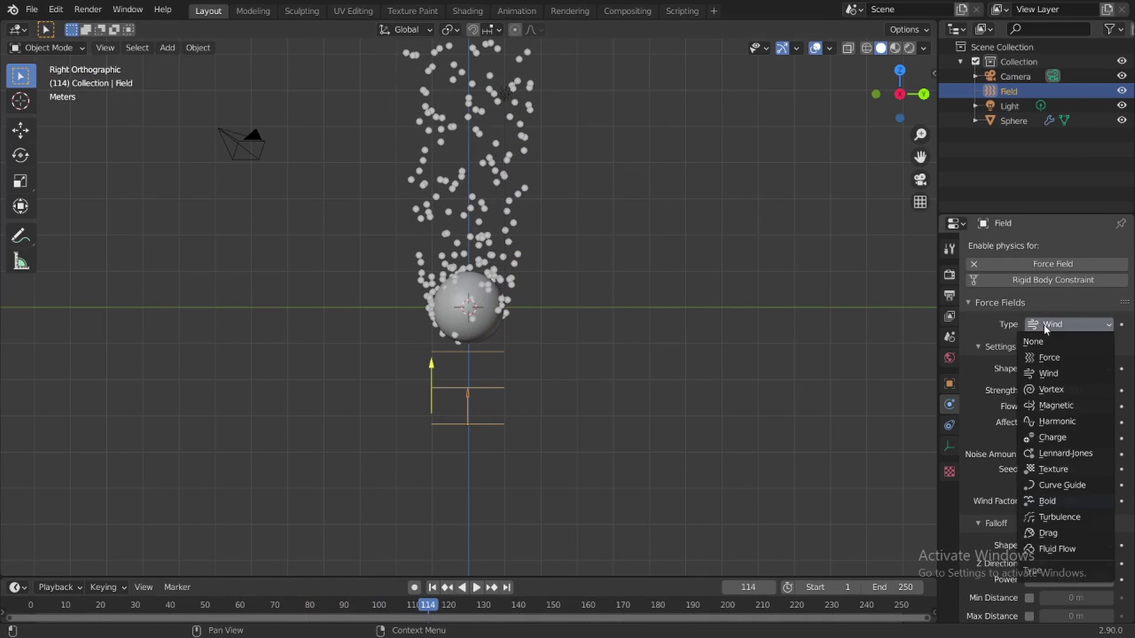
pyautogui.click(1049, 358)
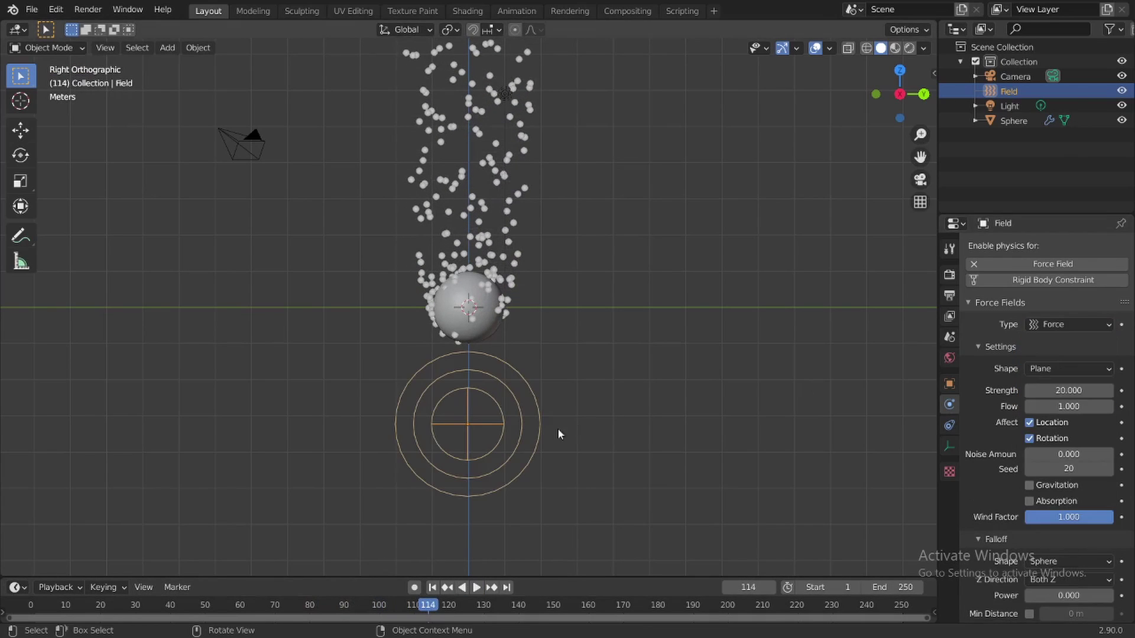
pyautogui.click(433, 588)
pyautogui.click(476, 587)
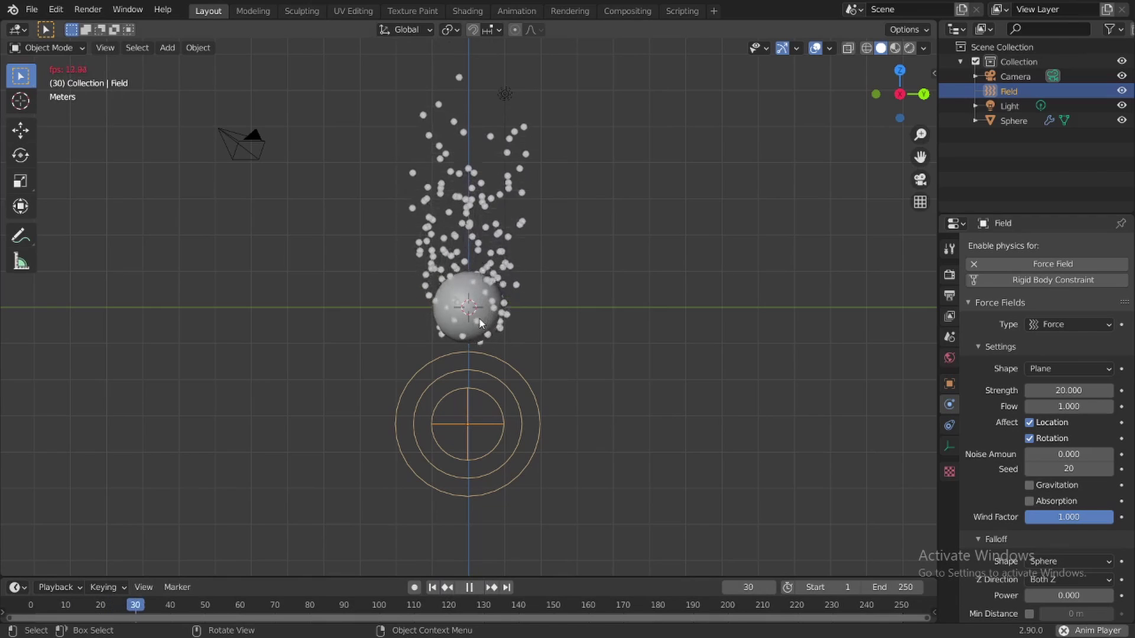
# Change the force field type to Magnetic
pyautogui.click(1049, 324)
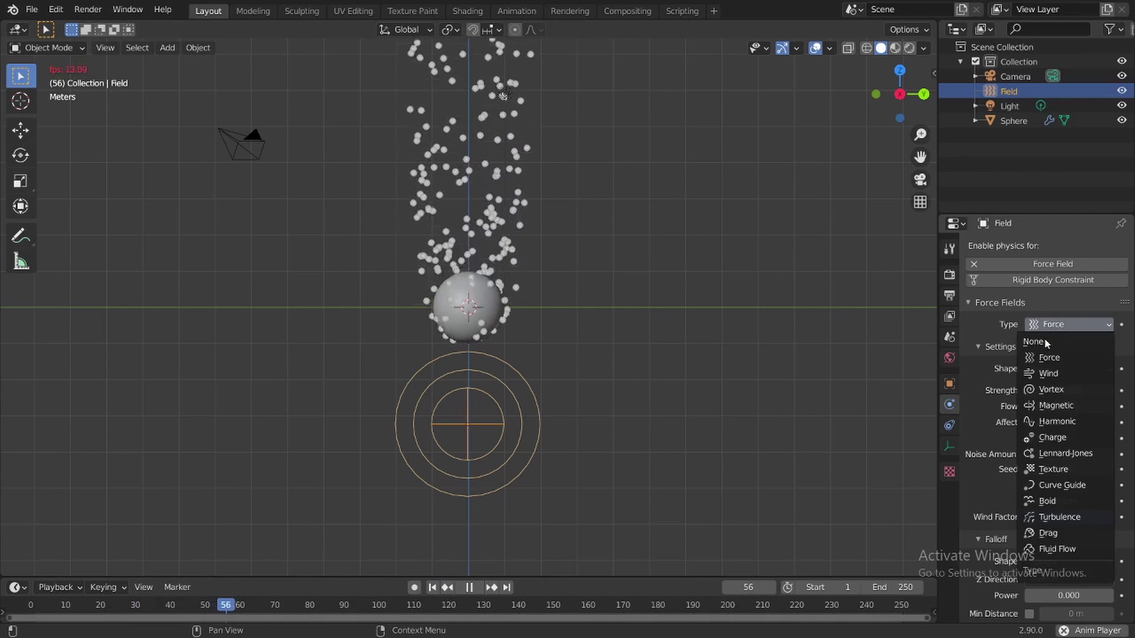
pyautogui.click(1055, 405)
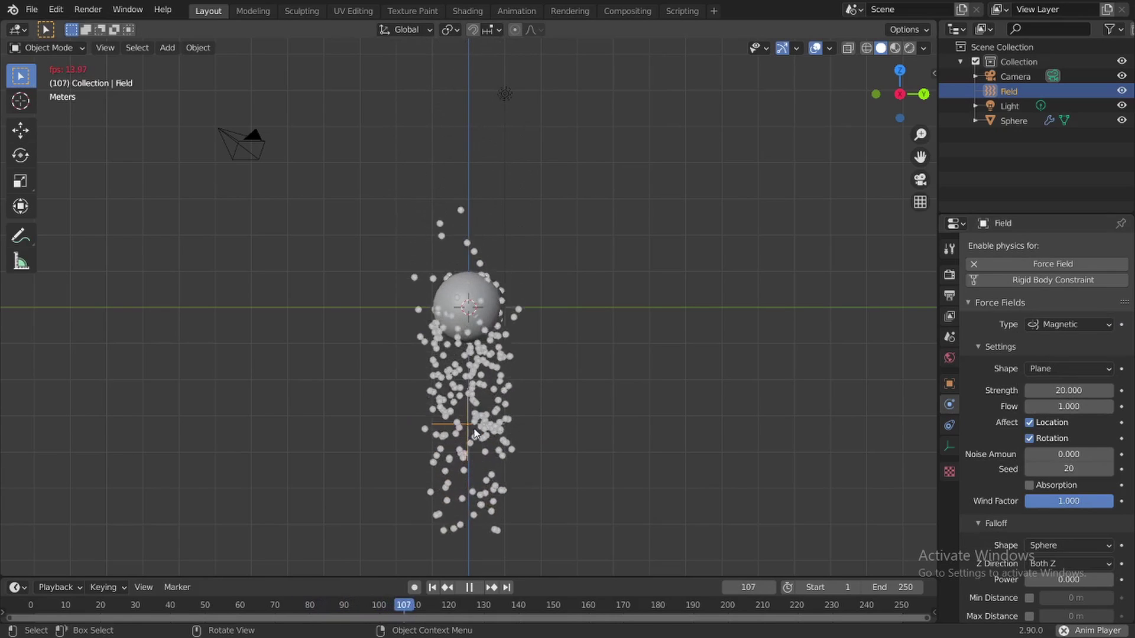
pyautogui.click(1087, 326)
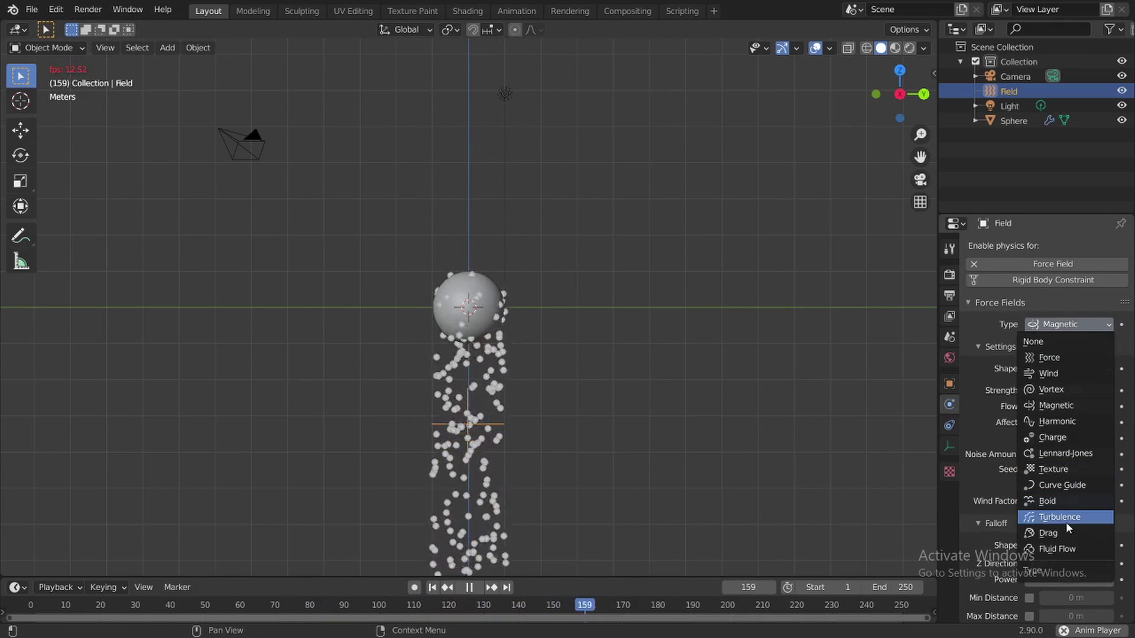
# Switch the force field to Turbulence and replay the simulation from a tilted perspective
pyautogui.click(1059, 517)
pyautogui.moveTo(930, 99); pyautogui.dragTo(904, 127)
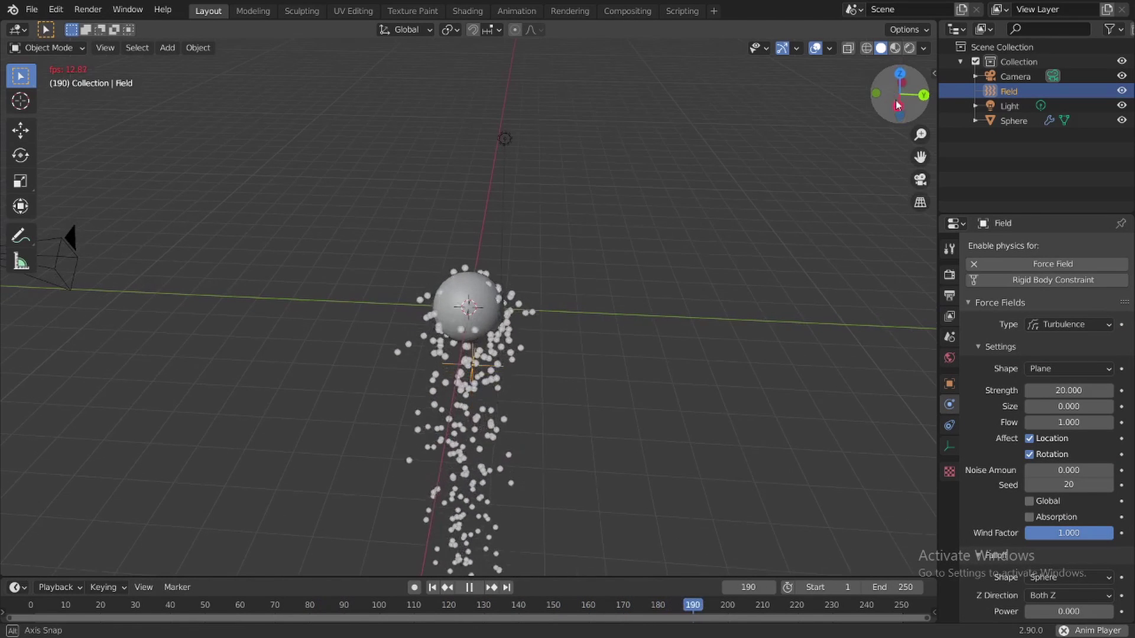
pyautogui.click(431, 587)
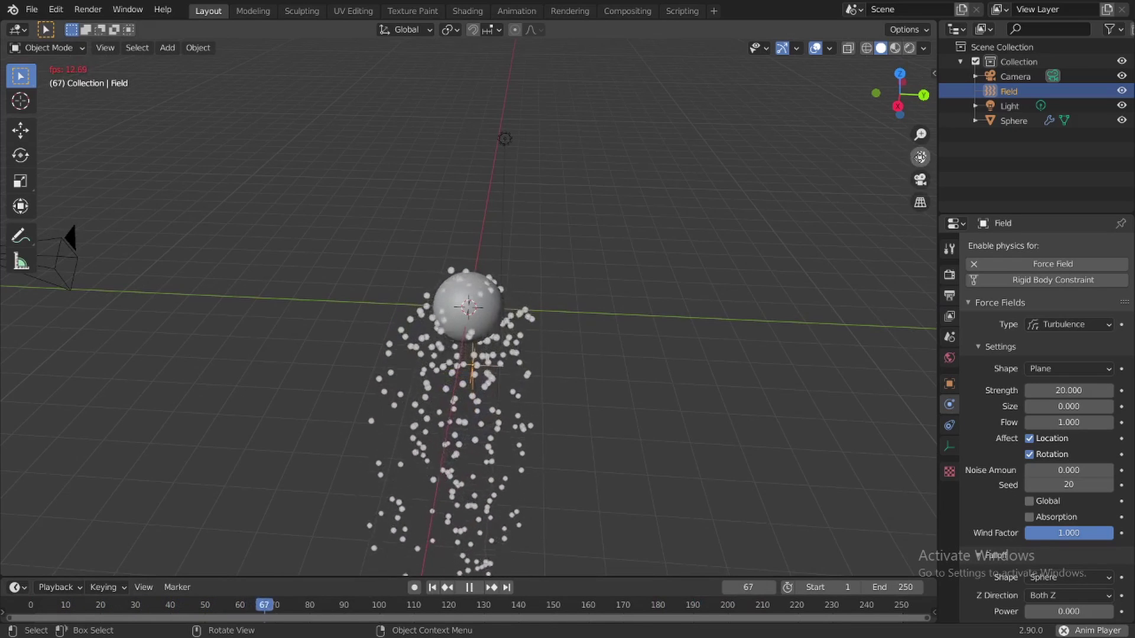
# Reframe the scattered particles, return to side orthographic view, and rewind to frame 1
pyautogui.moveTo(920, 157); pyautogui.dragTo(905, 41)
pyautogui.moveTo(904, 96); pyautogui.dragTo(897, 107)
pyautogui.click(897, 107)
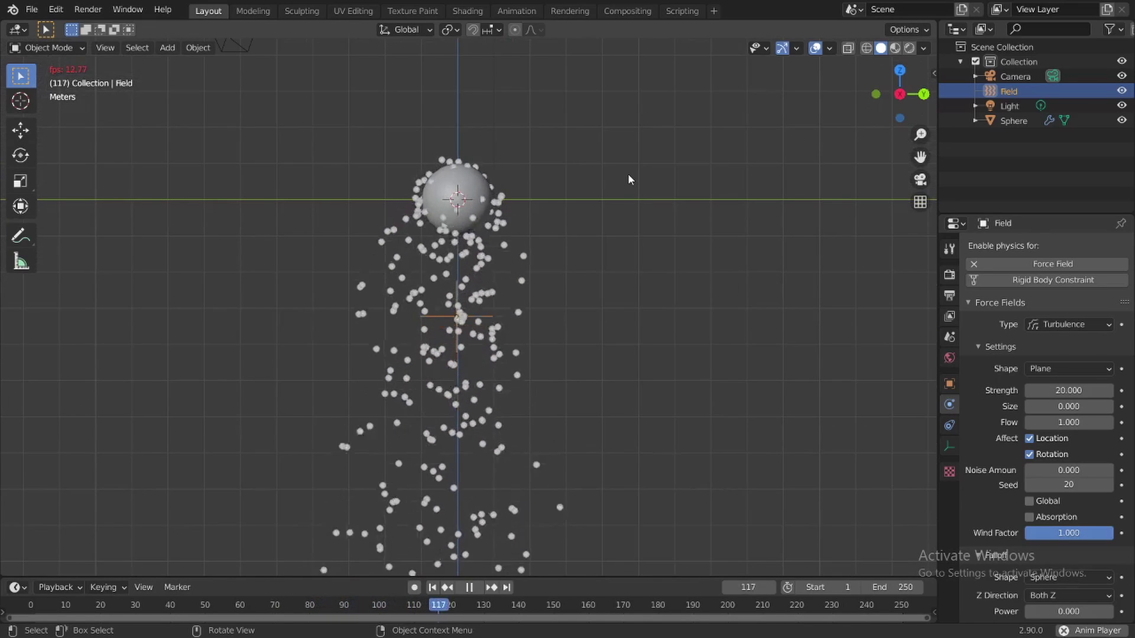
pyautogui.click(433, 589)
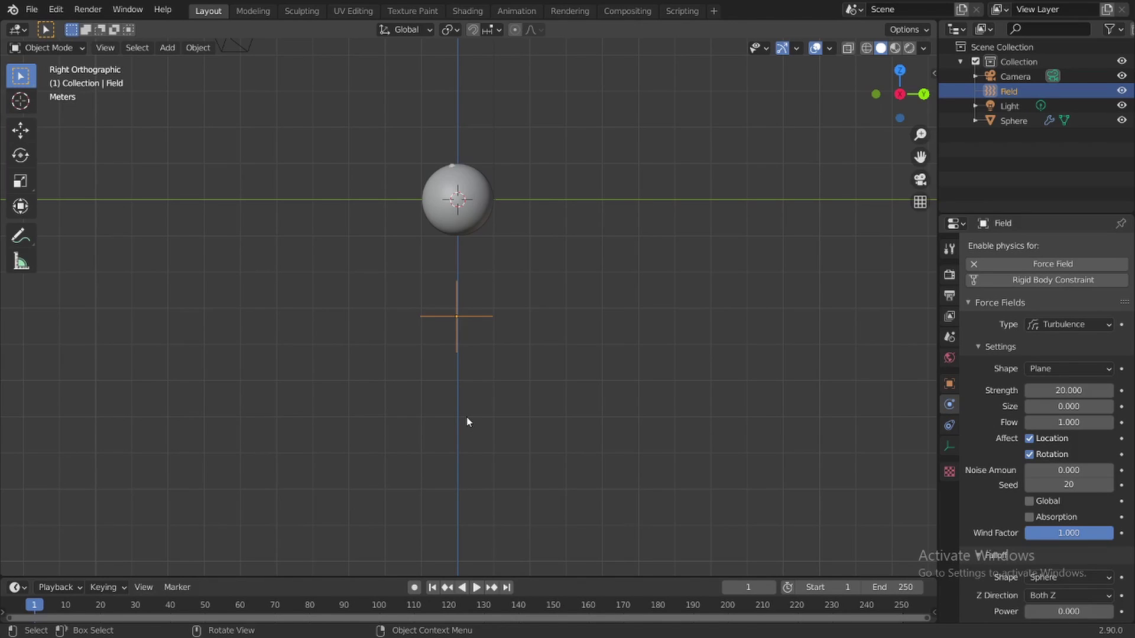
# Set the force field type back to Wind and play the simulation
pyautogui.click(1076, 324)
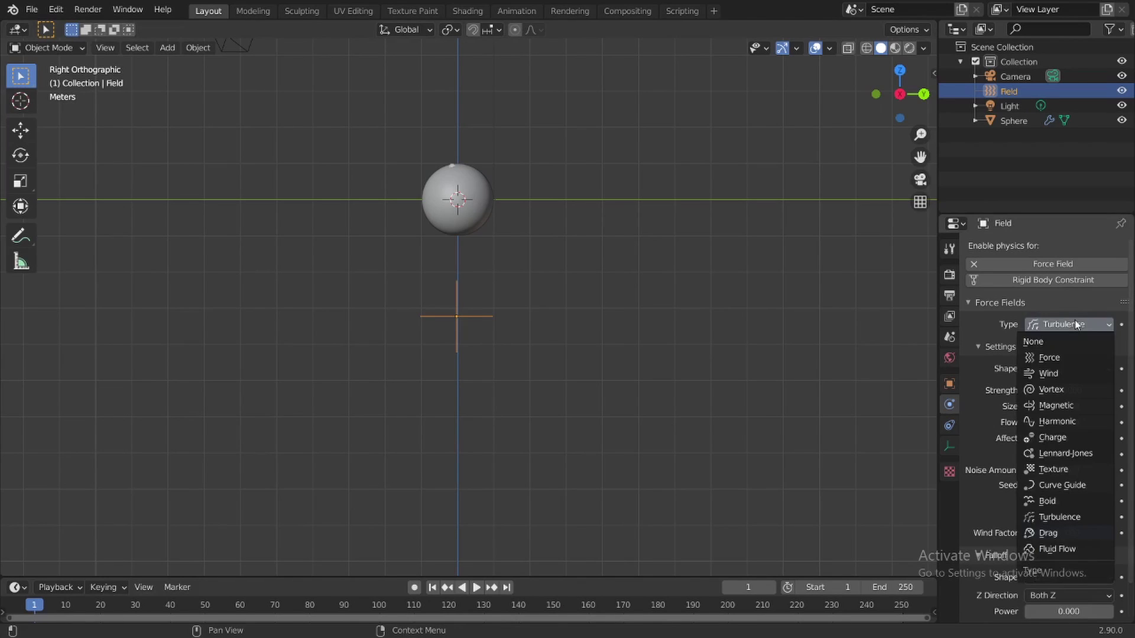
pyautogui.click(1049, 374)
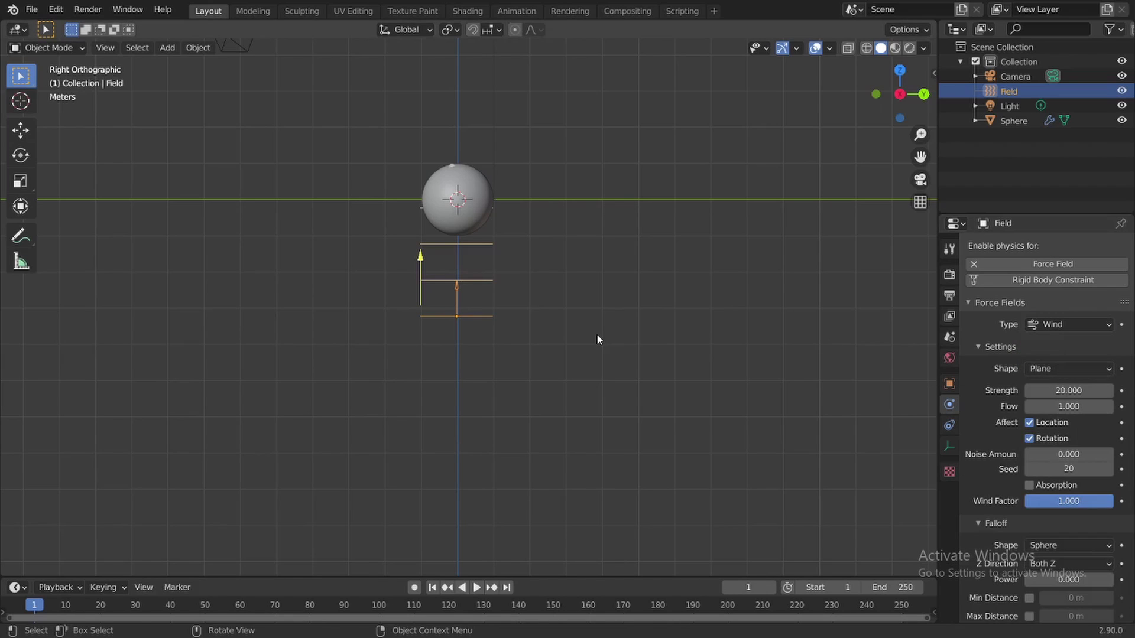
pyautogui.click(478, 587)
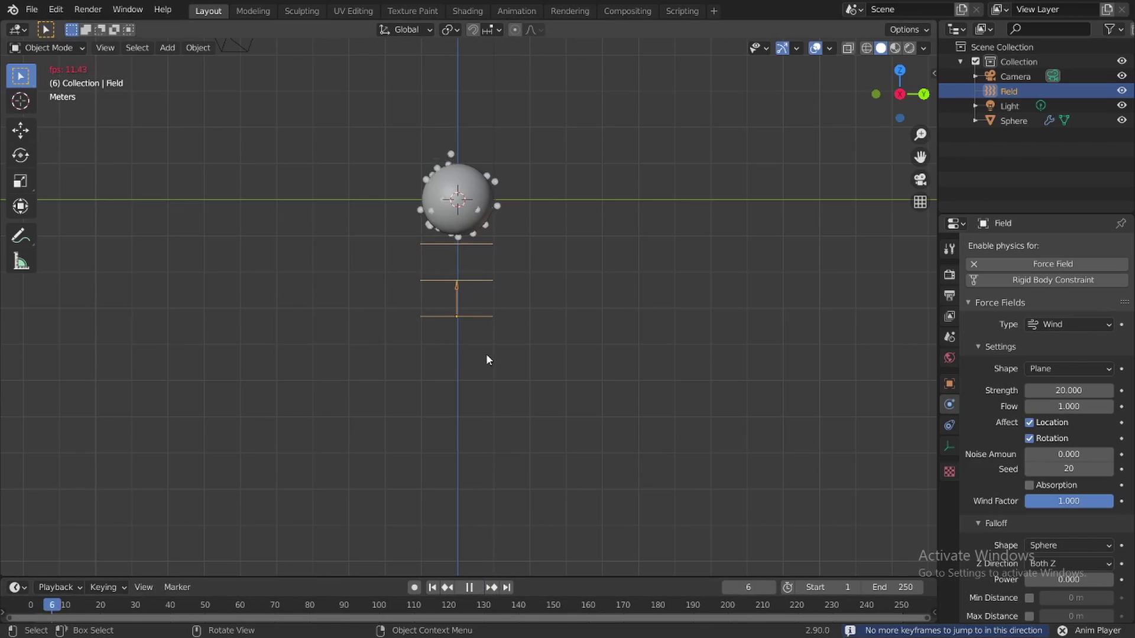